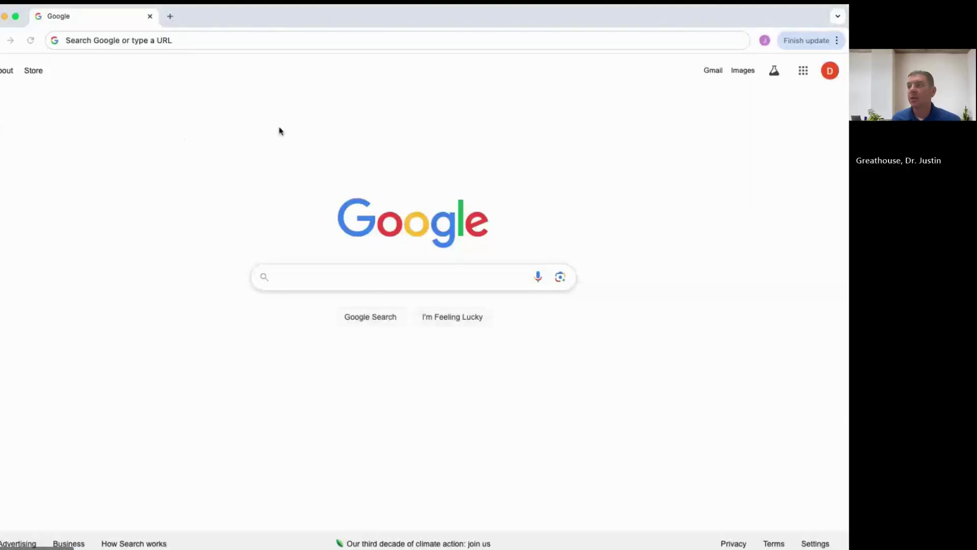
# Go to notebooklm.google.com.
pyautogui.click(266, 39)
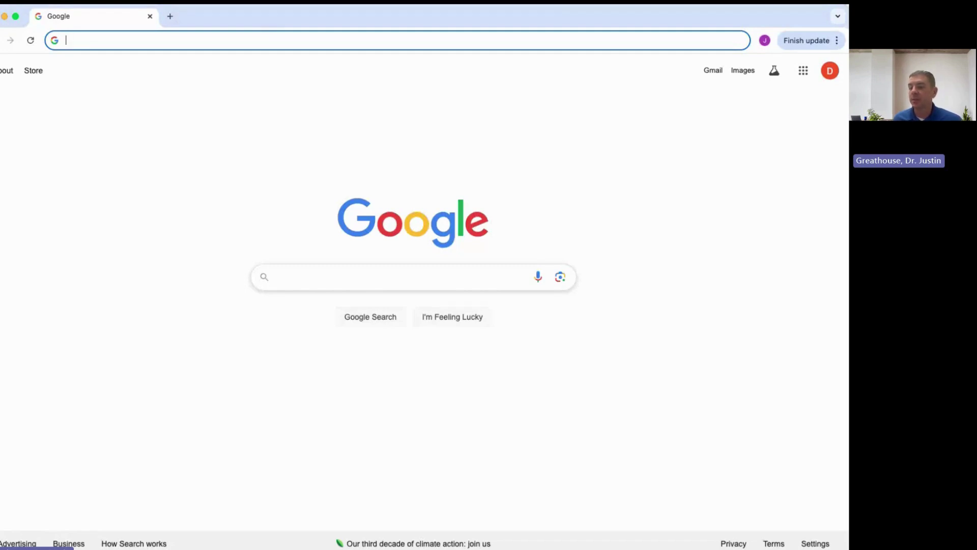
pyautogui.click(256, 38)
pyautogui.write('not')
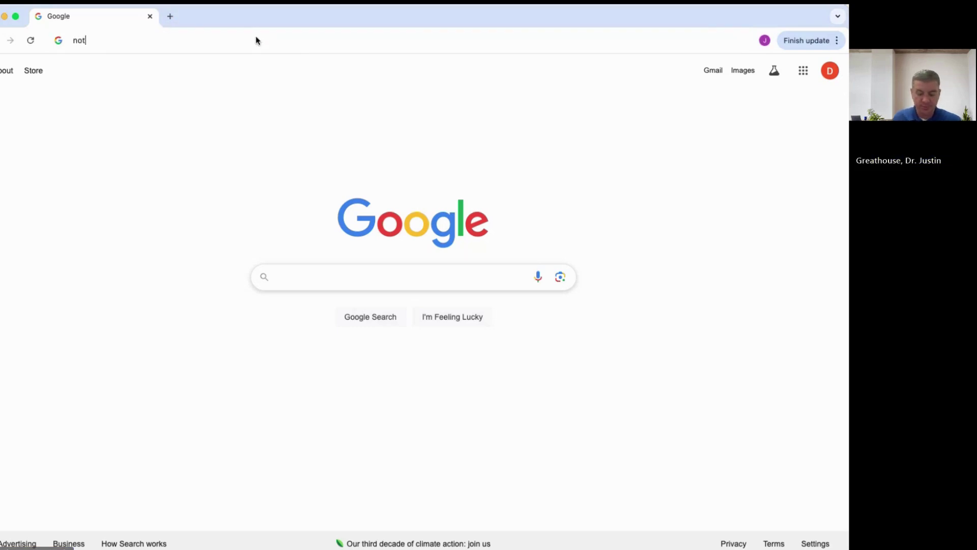
pyautogui.write('ebooklm')
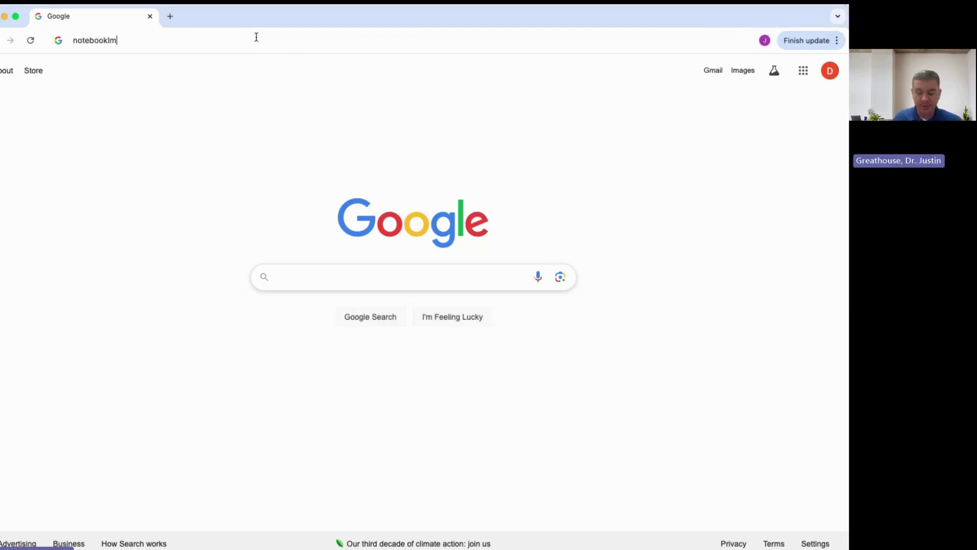
pyautogui.write('.google.com')
pyautogui.press('Return')
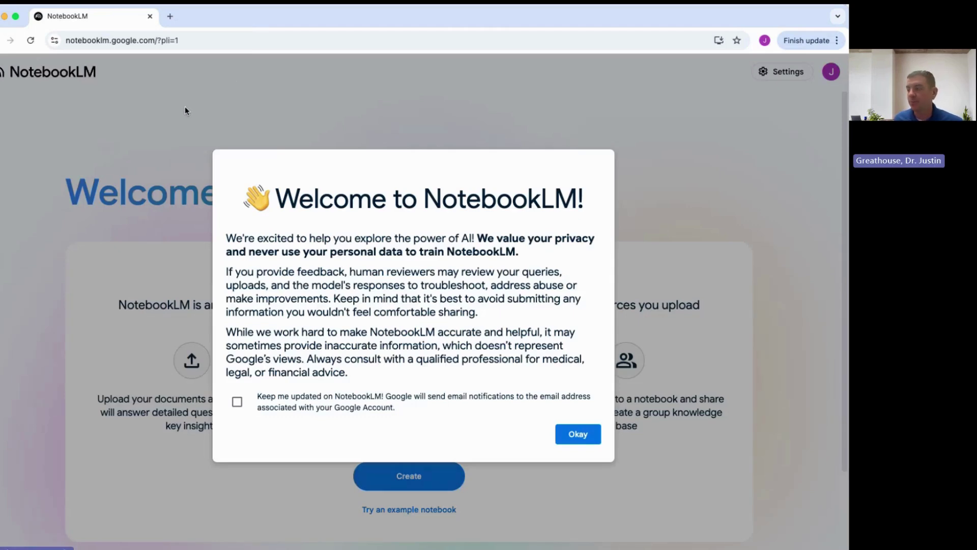
# Accept the NotebookLM welcome notice with e-mail updates enabled and create a new notebook.
pyautogui.click(239, 402)
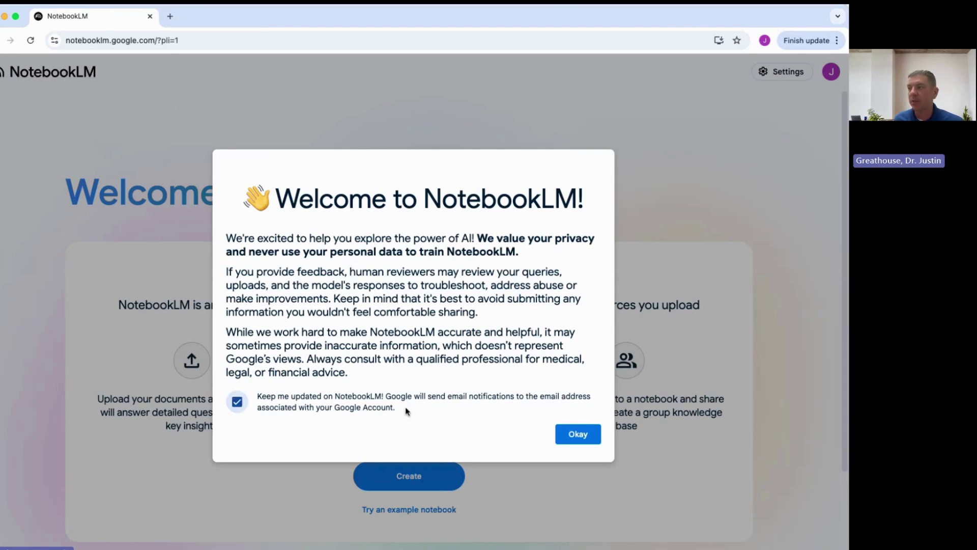
pyautogui.click(567, 439)
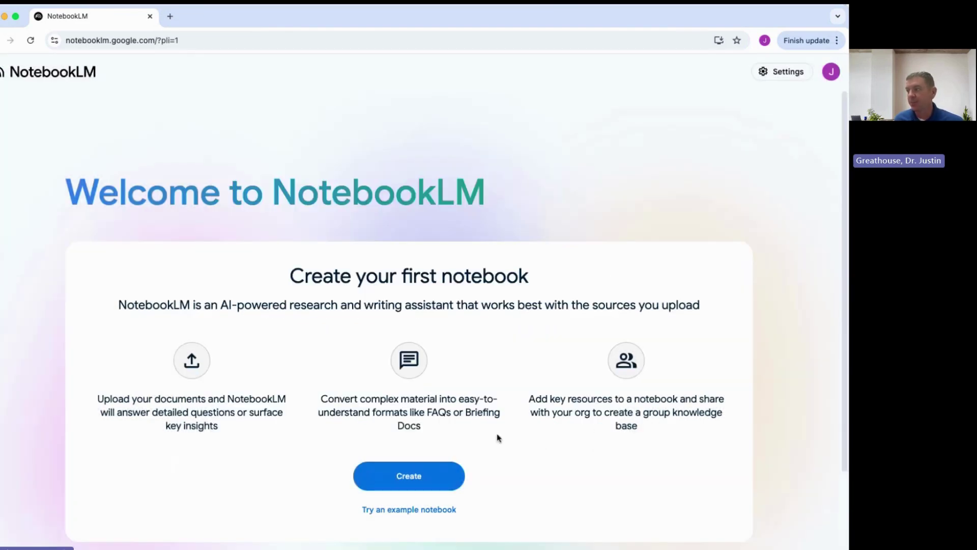
pyautogui.scroll(-3, 498, 437)
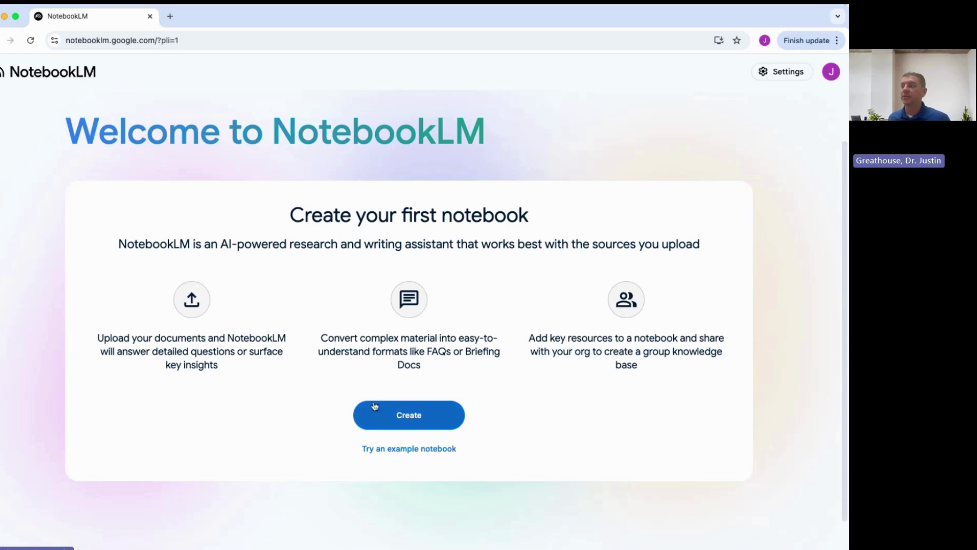
pyautogui.click(389, 411)
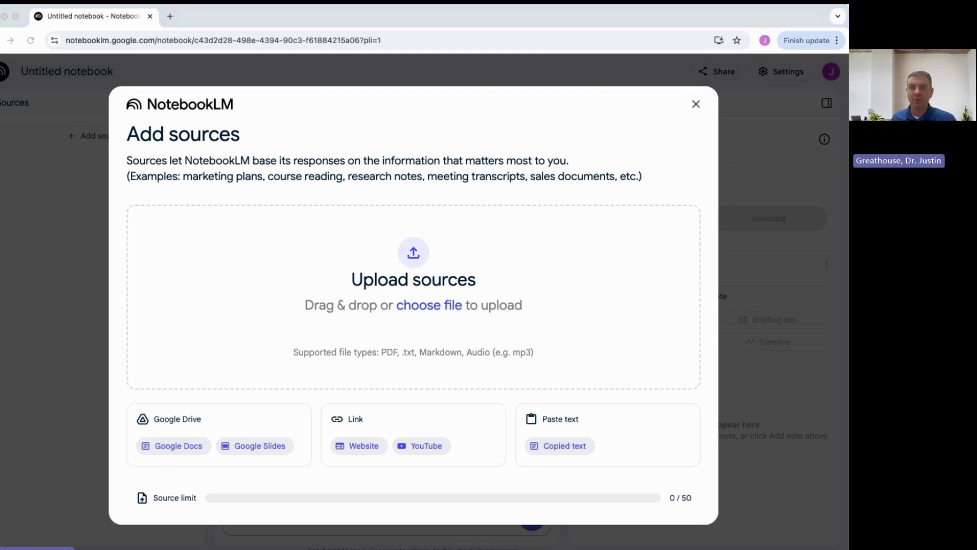
# Search Google for "los ageles fires" in a new browser tab, keeping the notebook open.
pyautogui.click(170, 16)
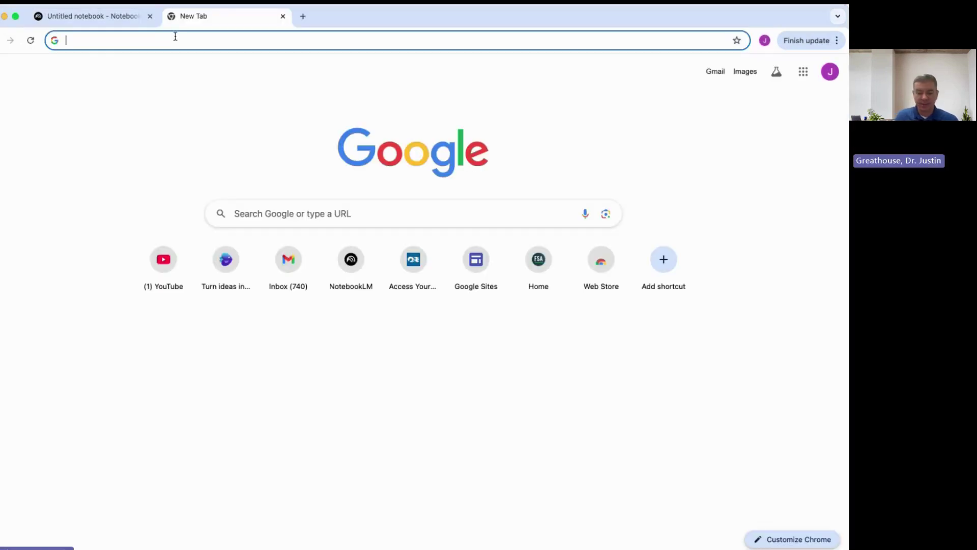
pyautogui.write('los agele')
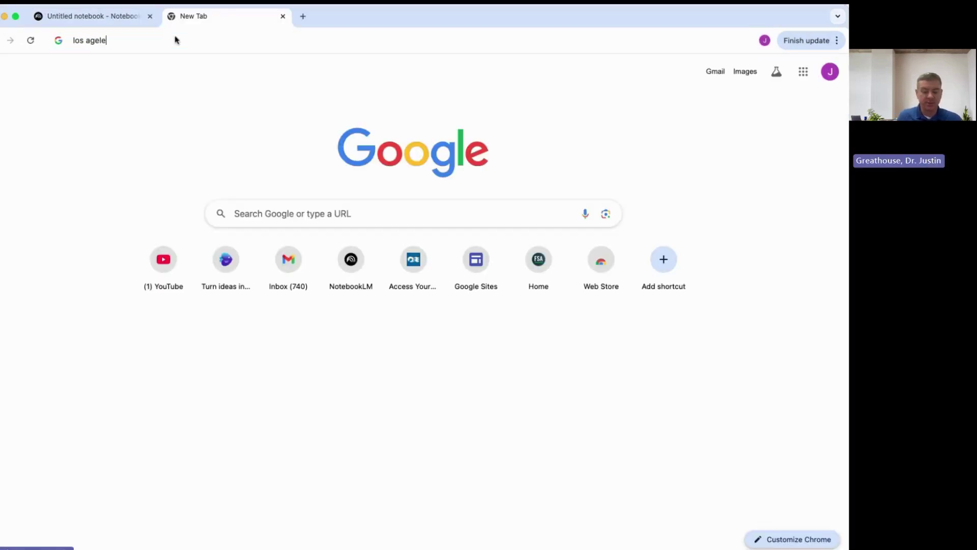
pyautogui.write('s fires')
pyautogui.press('Return')
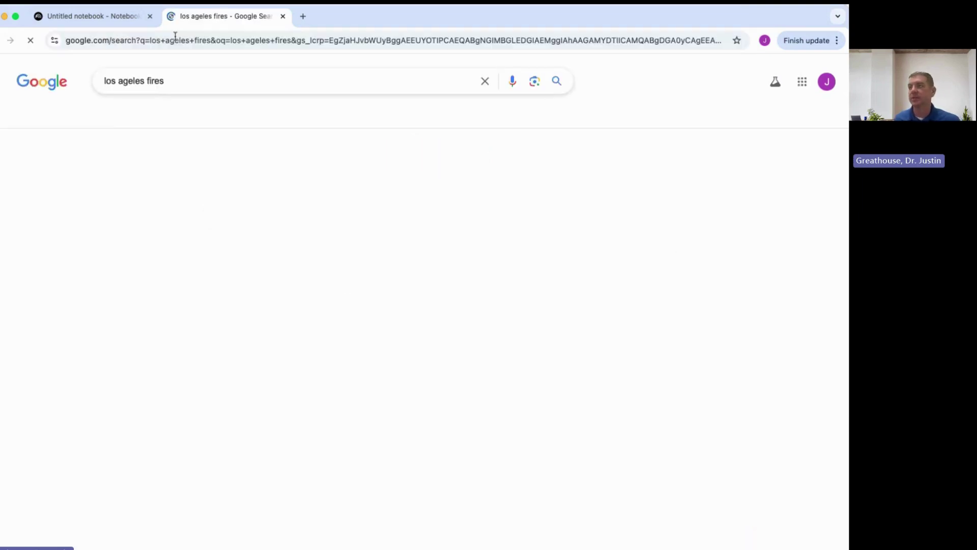
# Find the ABC News YouTube result "Officials give update on Los Angeles fires" and copy its link.
pyautogui.scroll(-7, 156, 243)
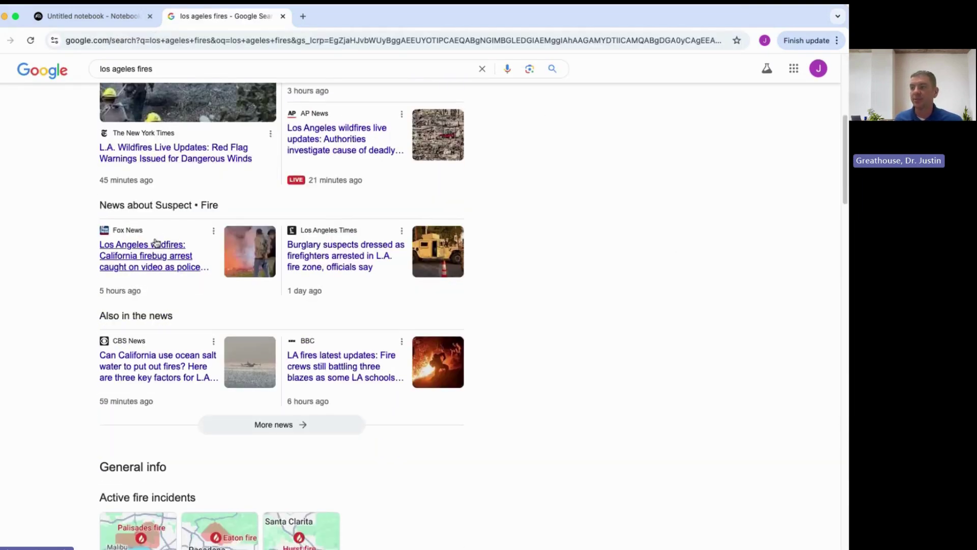
pyautogui.scroll(2, 156, 242)
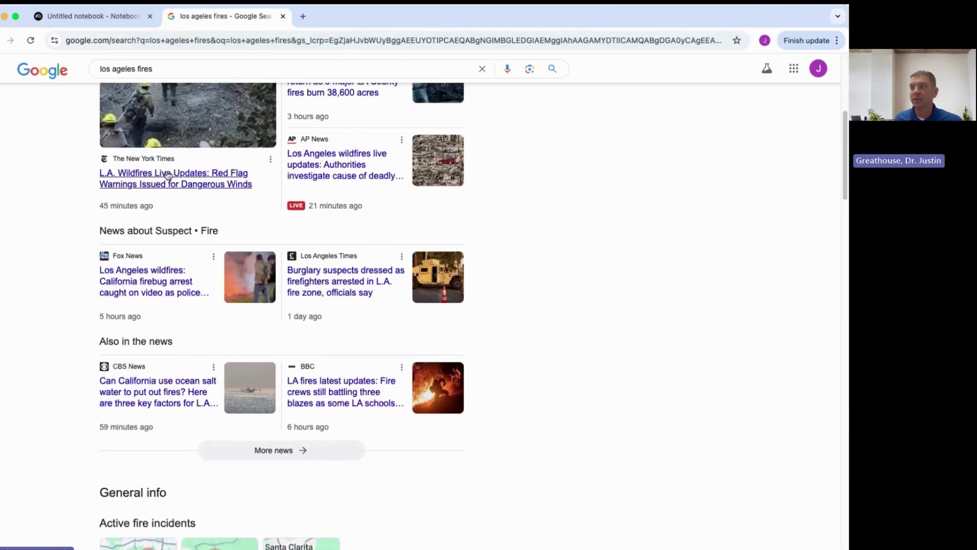
pyautogui.scroll(-10, 163, 204)
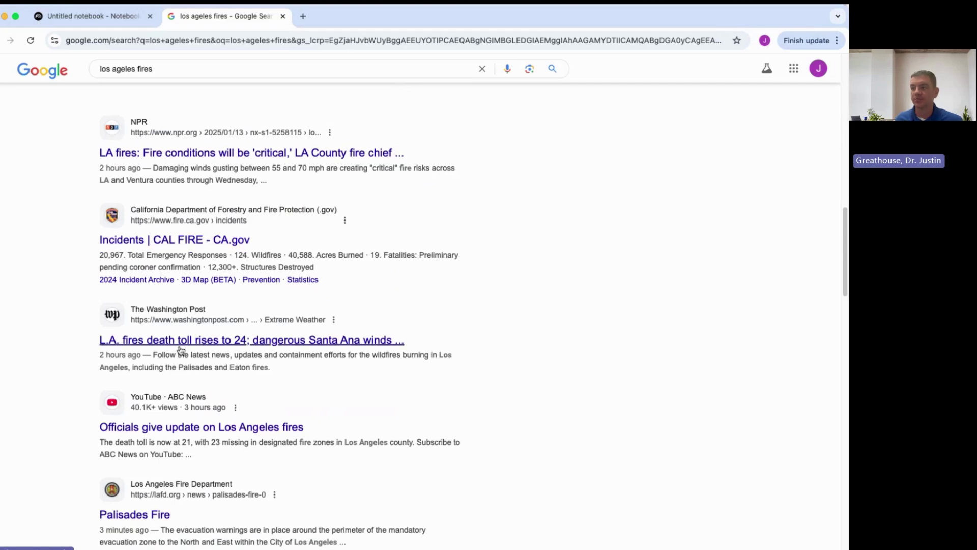
pyautogui.tripleClick(170, 433)
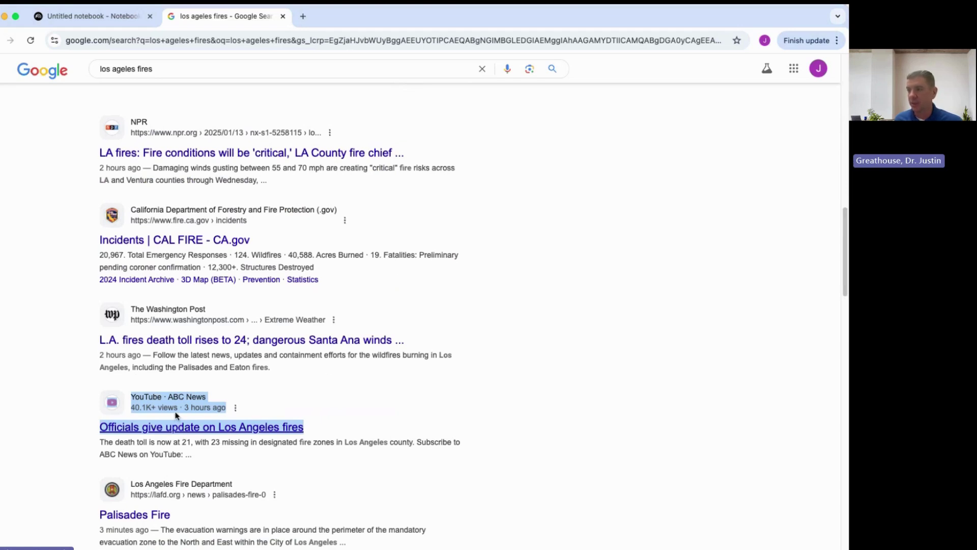
pyautogui.click(99, 16)
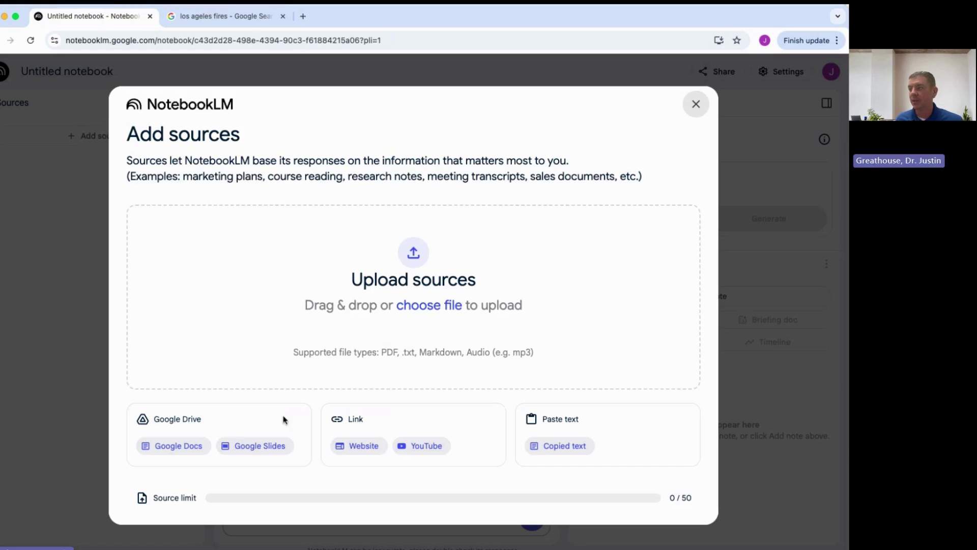
pyautogui.click(424, 450)
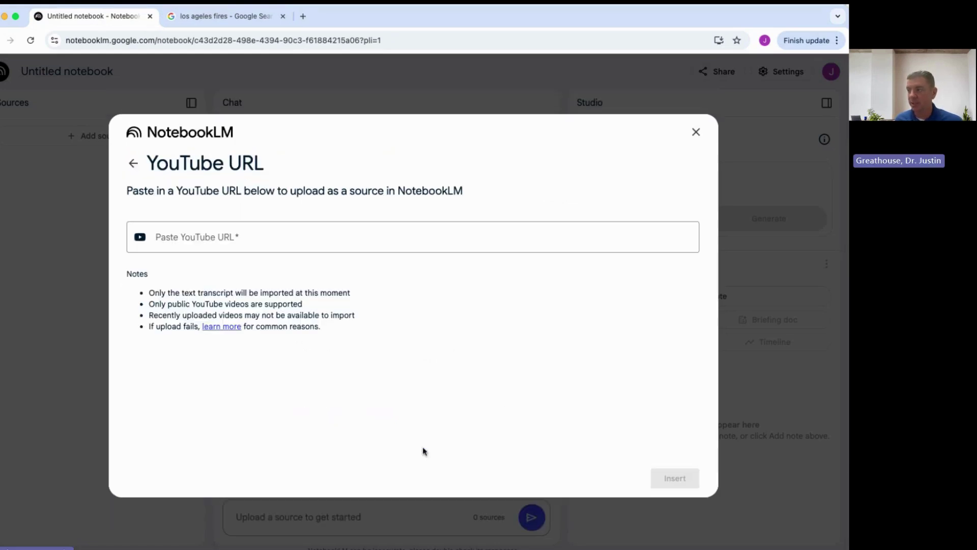
pyautogui.click(296, 234)
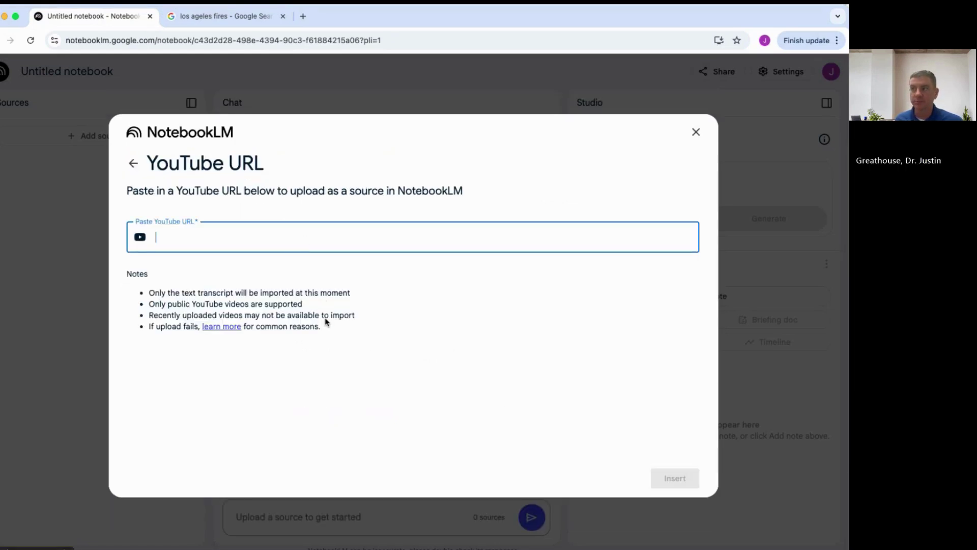
pyautogui.write('https://www.youtube.com/watch?v=tVTrG9XVuf4')
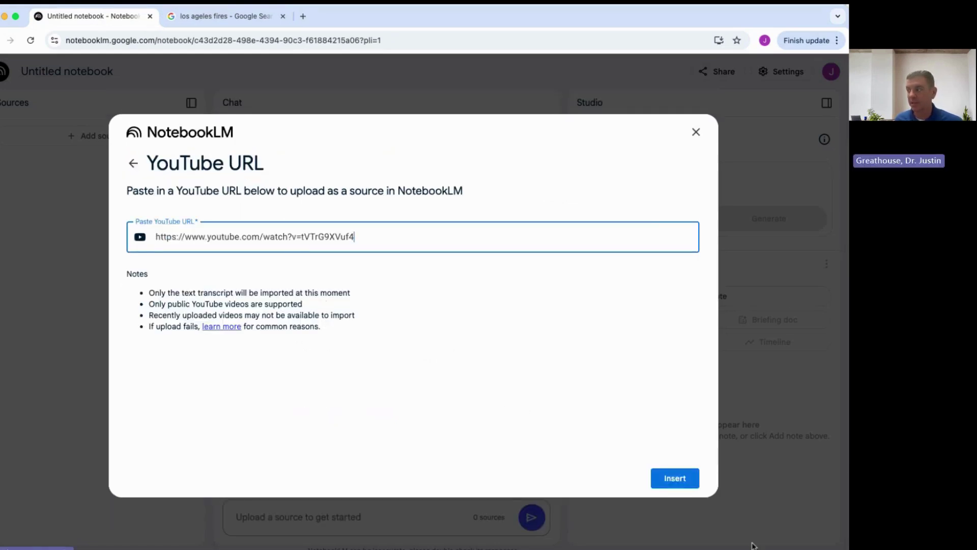
pyautogui.click(674, 478)
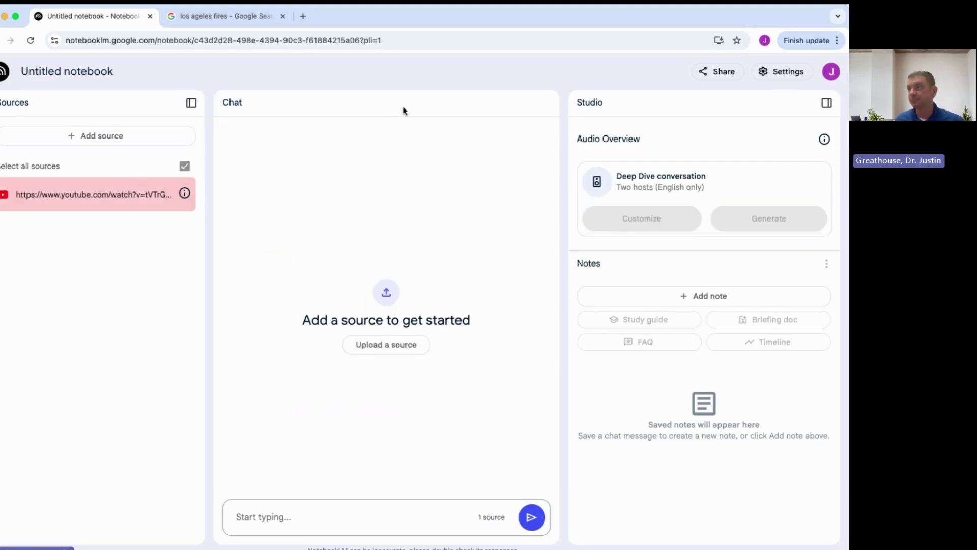
# Return to the Google results and copy the link of the NPR article about critical LA fire conditions.
pyautogui.click(210, 16)
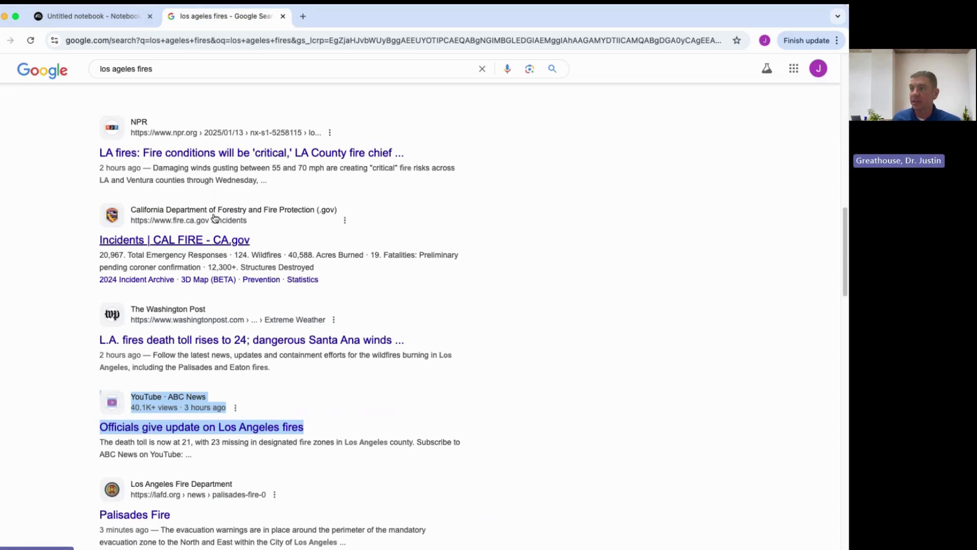
pyautogui.scroll(-1, 204, 203)
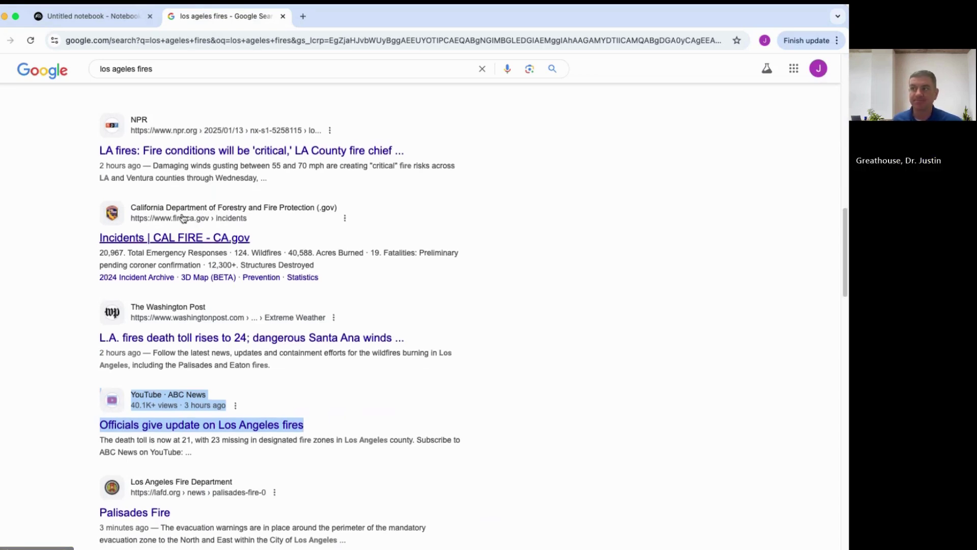
pyautogui.scroll(-1, 181, 213)
pyautogui.tripleClick(179, 141)
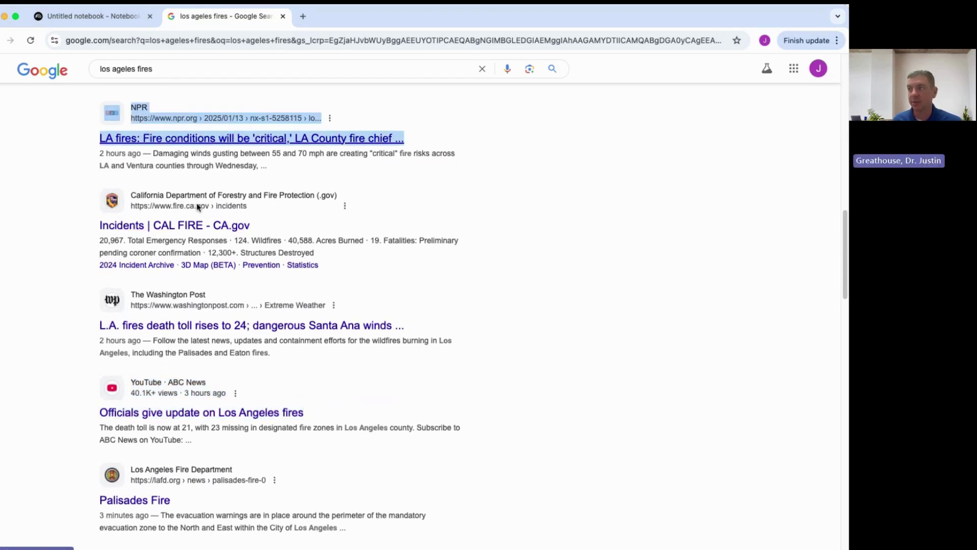
pyautogui.click(91, 16)
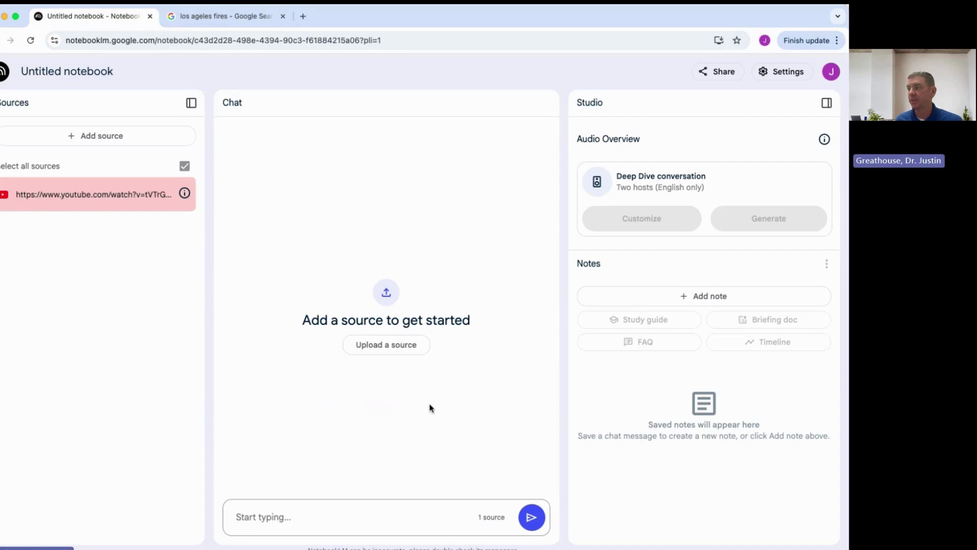
pyautogui.click(380, 346)
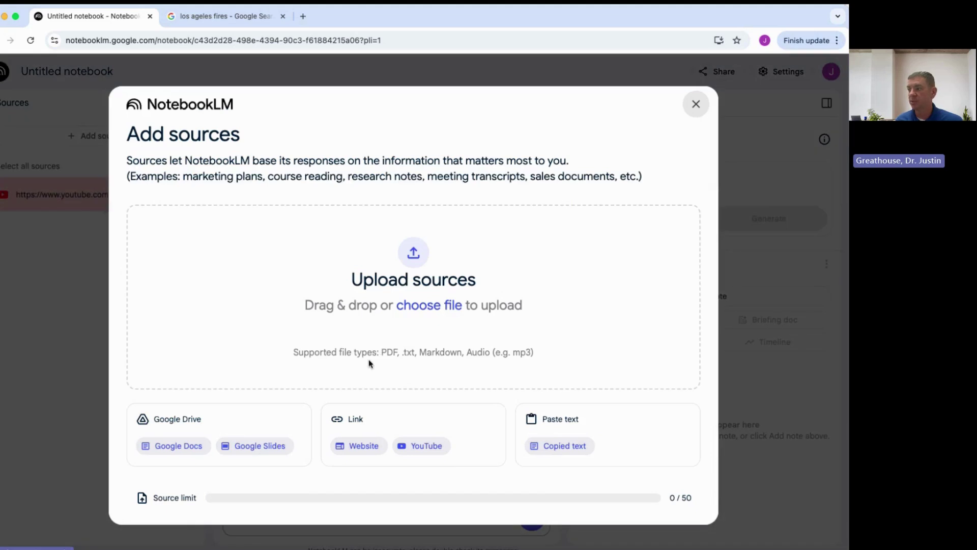
pyautogui.click(362, 445)
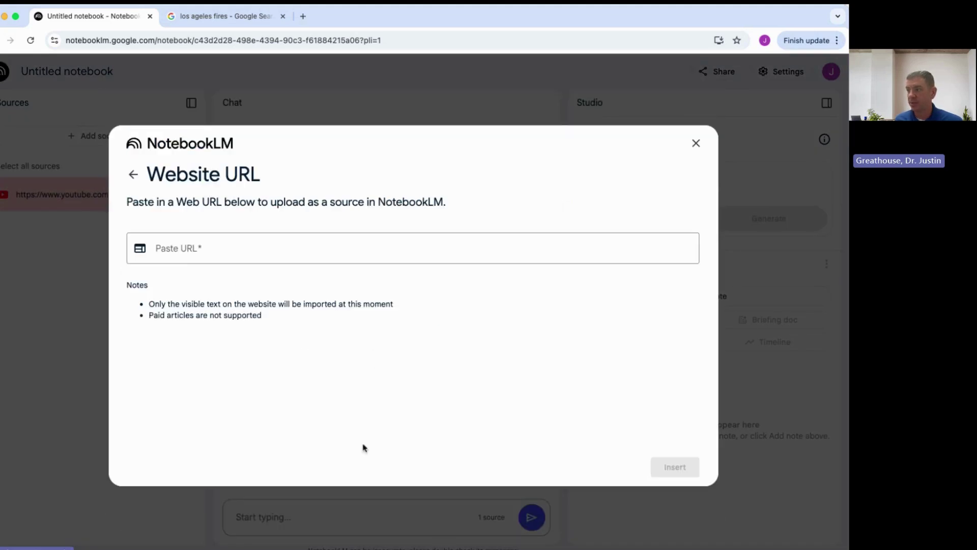
pyautogui.click(183, 253)
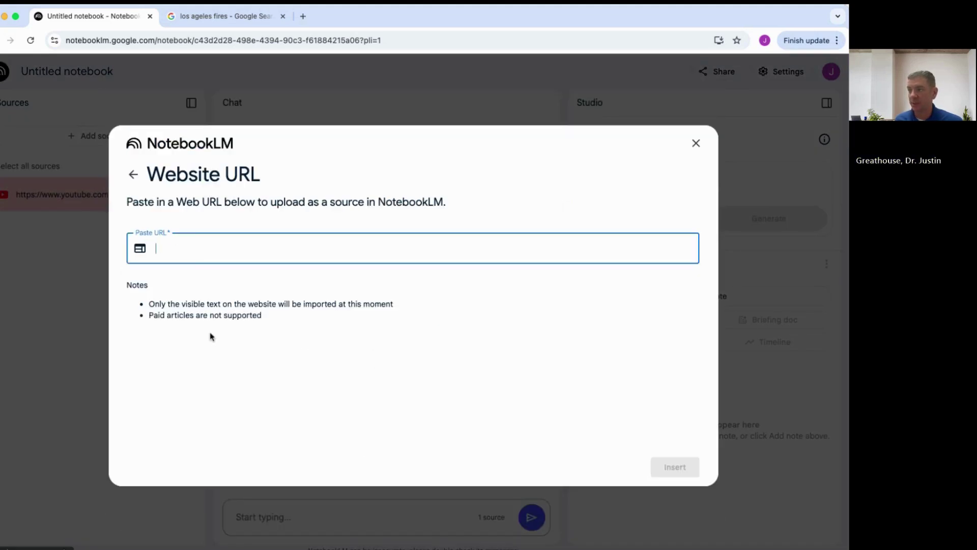
pyautogui.write('https://www.npr.org/2025/01/13/nx-s1-5258115/los-angeles-fires-palisades-eaton-santa-ana')
pyautogui.click(655, 466)
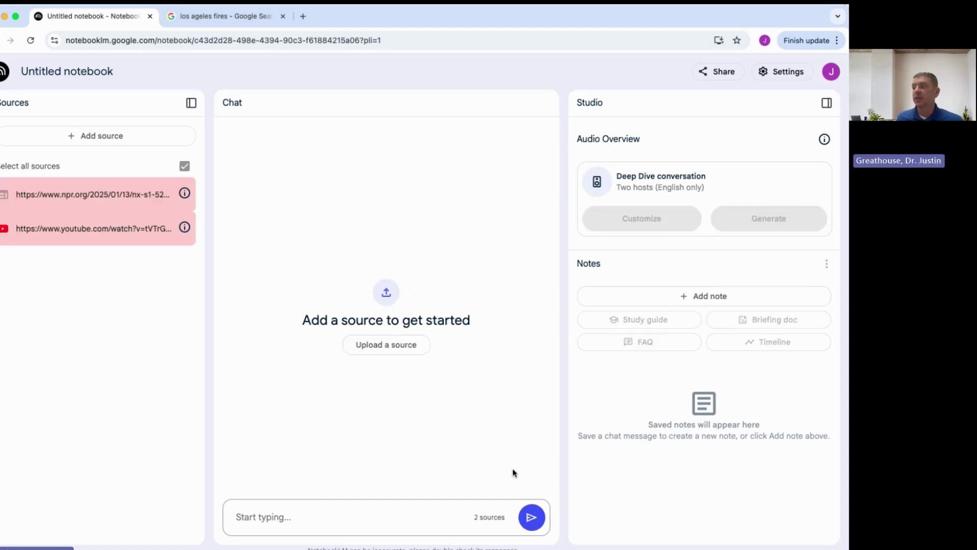
# Deselect all sources in the notebook and check the status information of the NPR source.
pyautogui.click(402, 351)
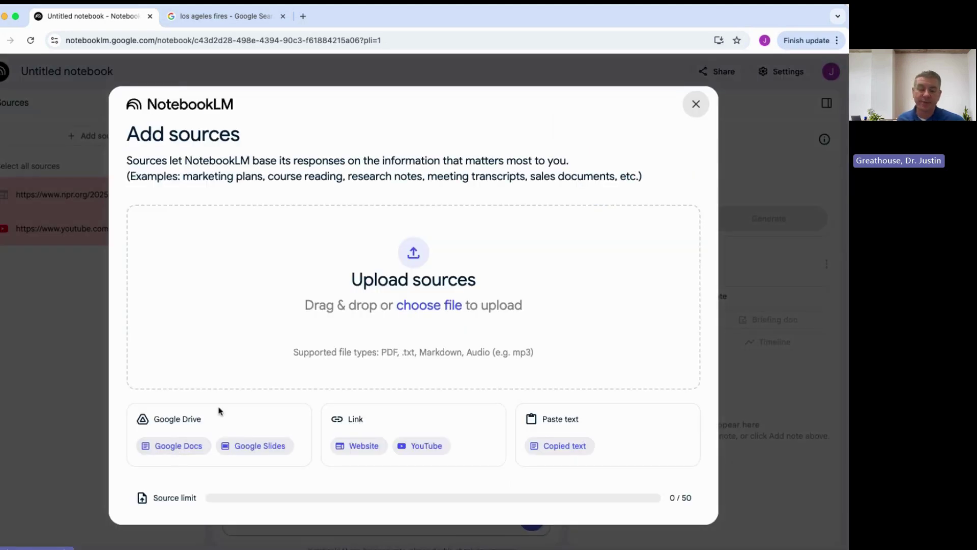
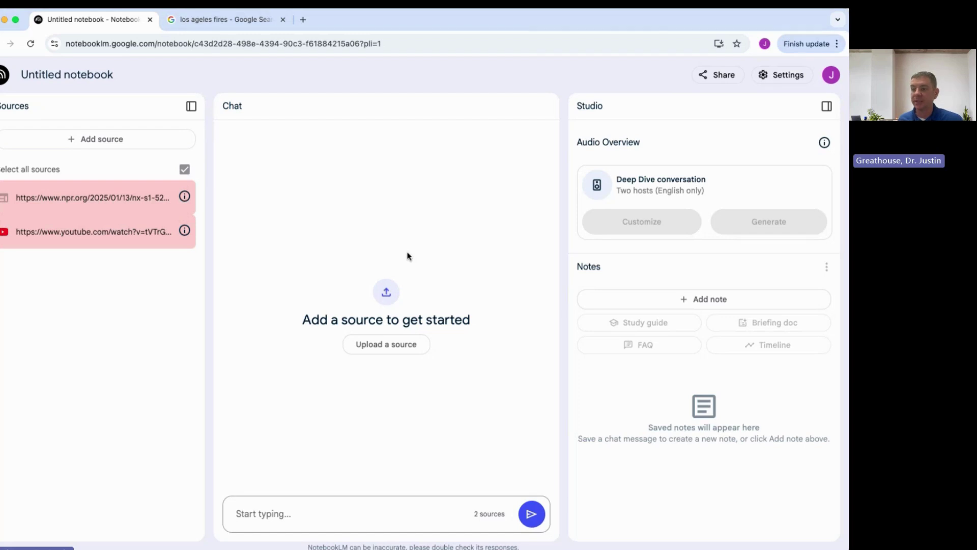
pyautogui.click(185, 170)
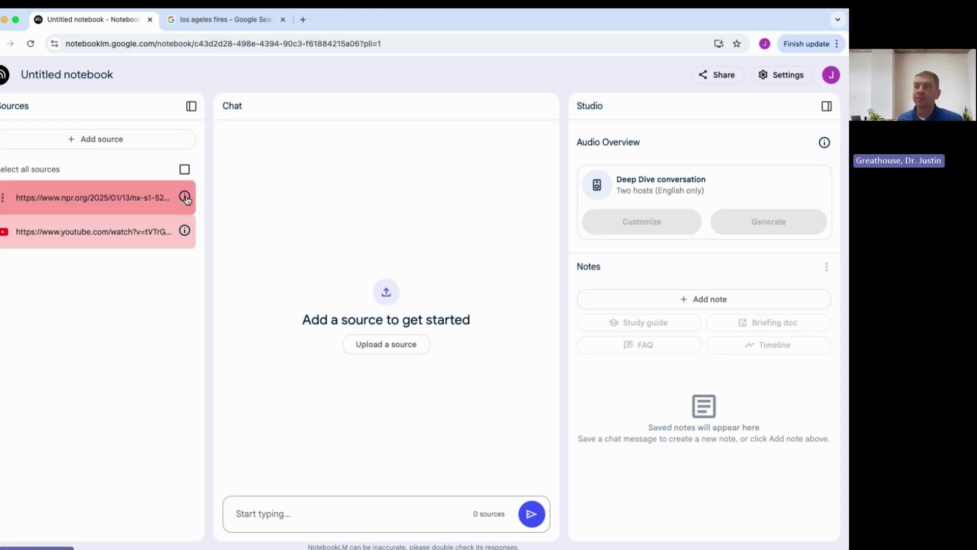
pyautogui.moveTo(186, 199)
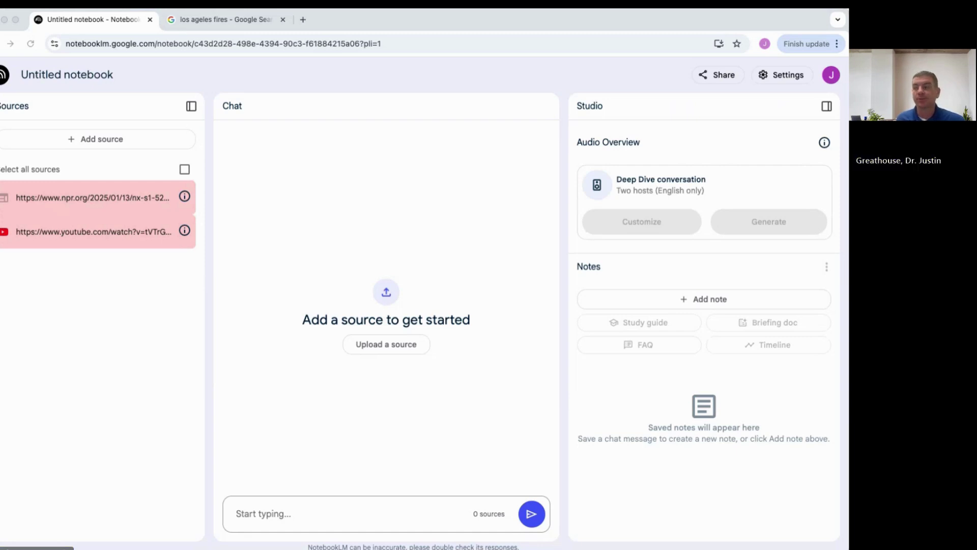
# Insert the copied link of Walt Disney World's EPCOT International Festival of the Arts page as a website source in the notebook.
pyautogui.click(391, 348)
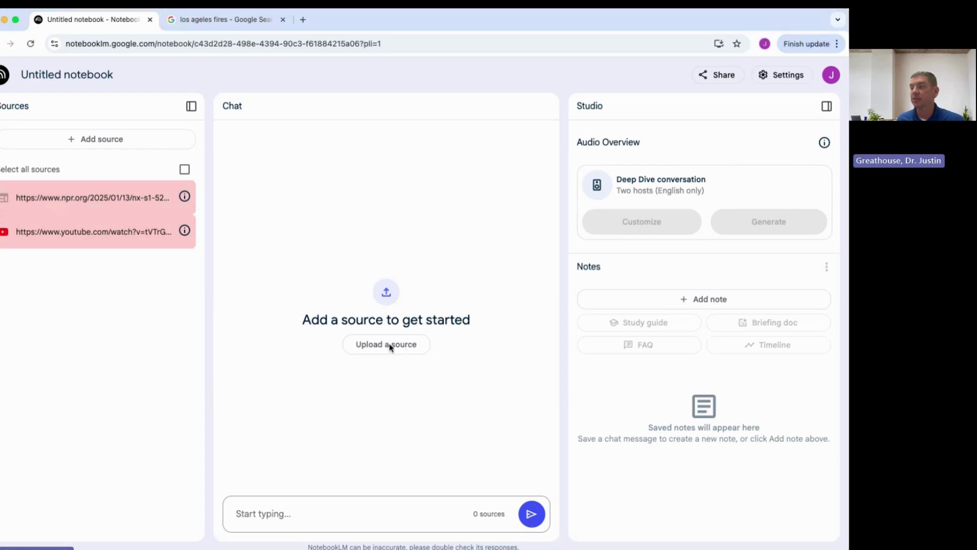
pyautogui.click(385, 345)
pyautogui.click(355, 447)
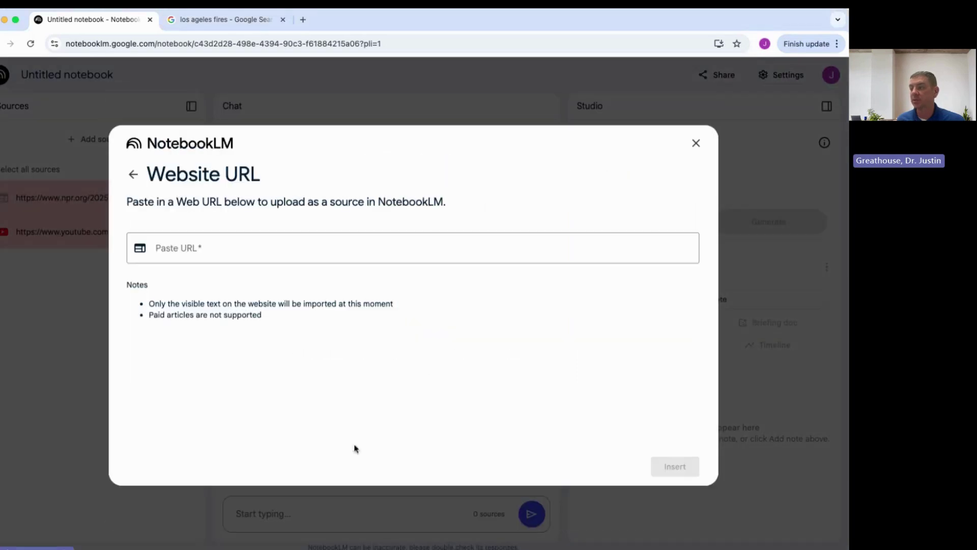
pyautogui.click(298, 251)
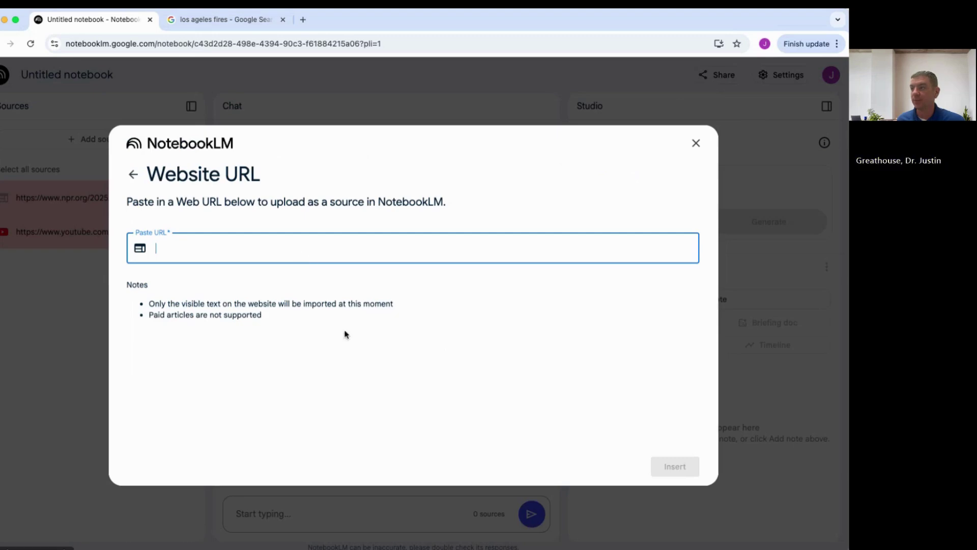
pyautogui.press('super+v')
pyautogui.click(675, 467)
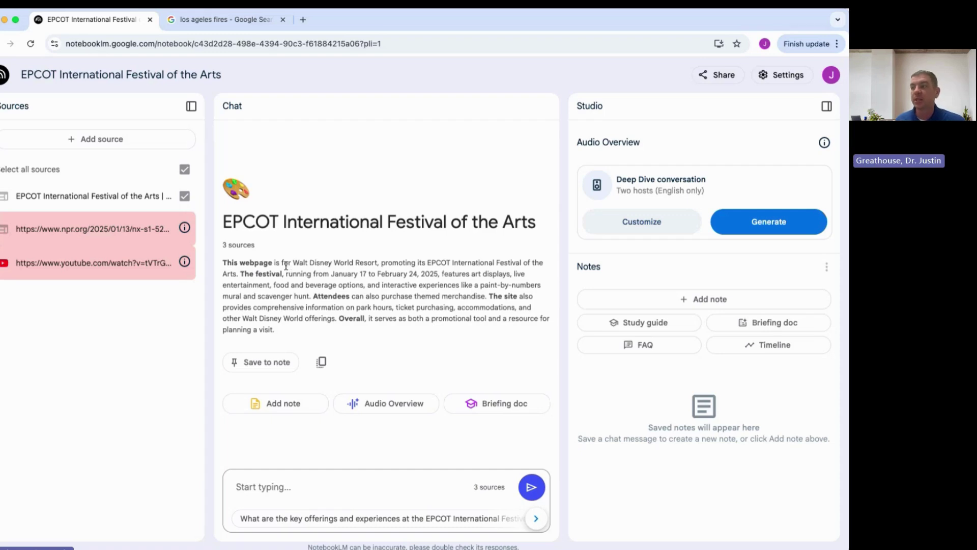
# Save the EPCOT festival summary from the chat as a note and generate a study guide from the sources.
pyautogui.click(270, 367)
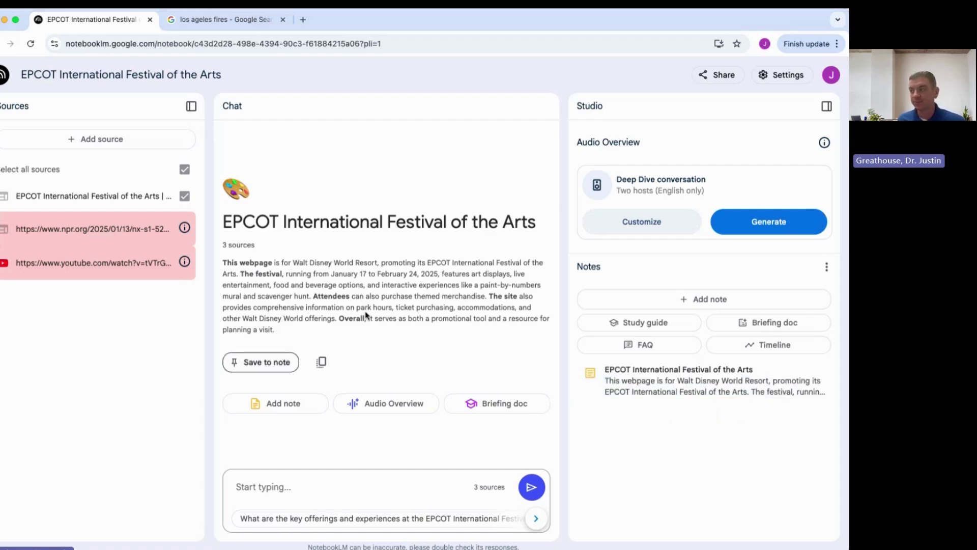
pyautogui.moveTo(587, 383)
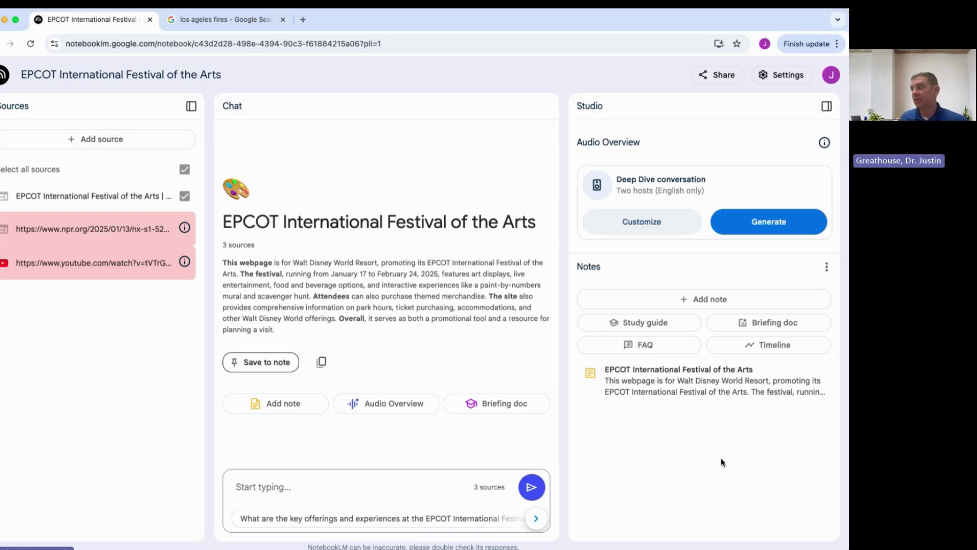
pyautogui.click(658, 330)
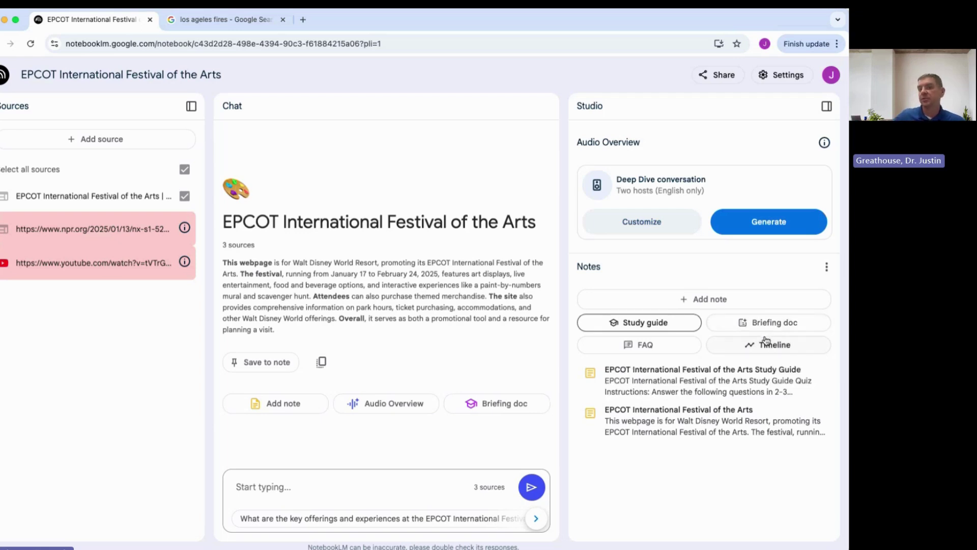
# Generate timeline, briefing doc and FAQ notes, plus the Deep Dive conversation audio overview.
pyautogui.click(766, 341)
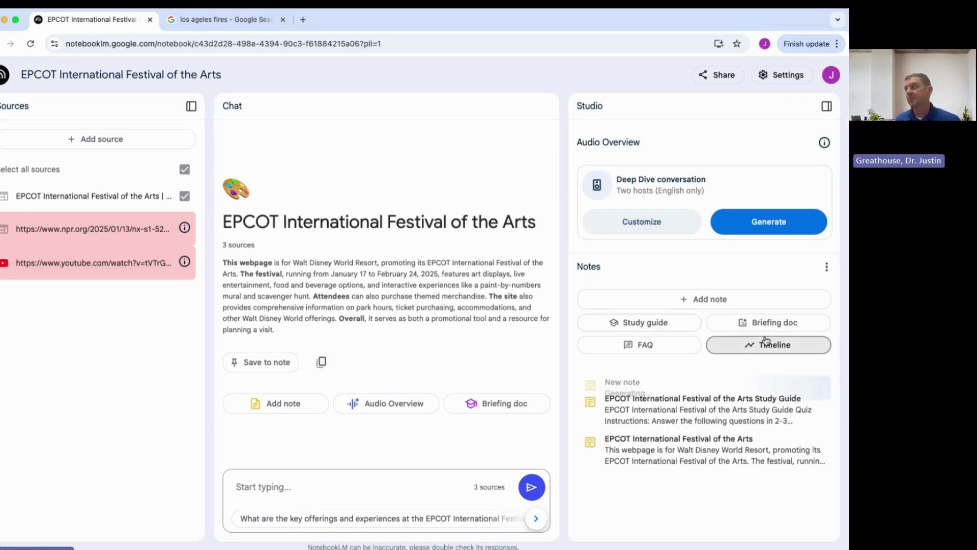
pyautogui.click(755, 326)
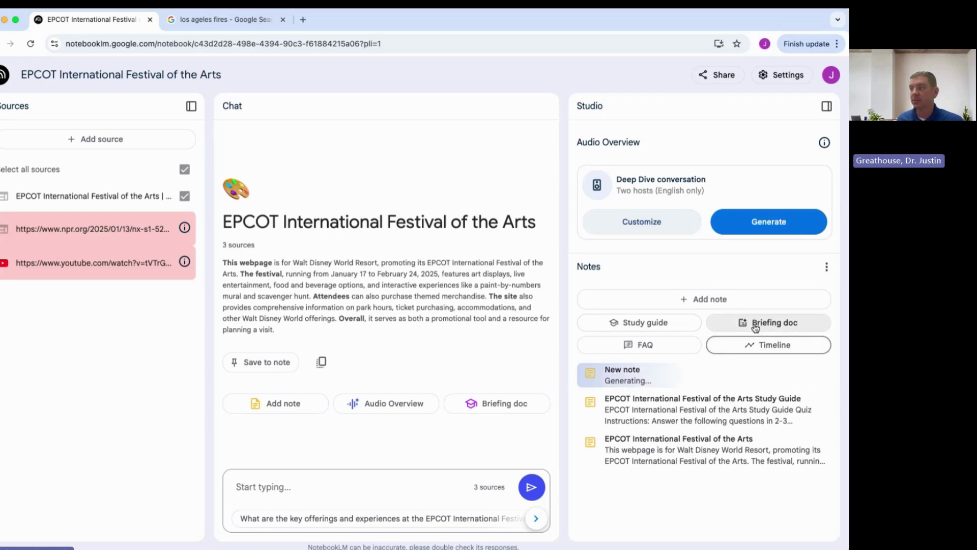
pyautogui.click(636, 352)
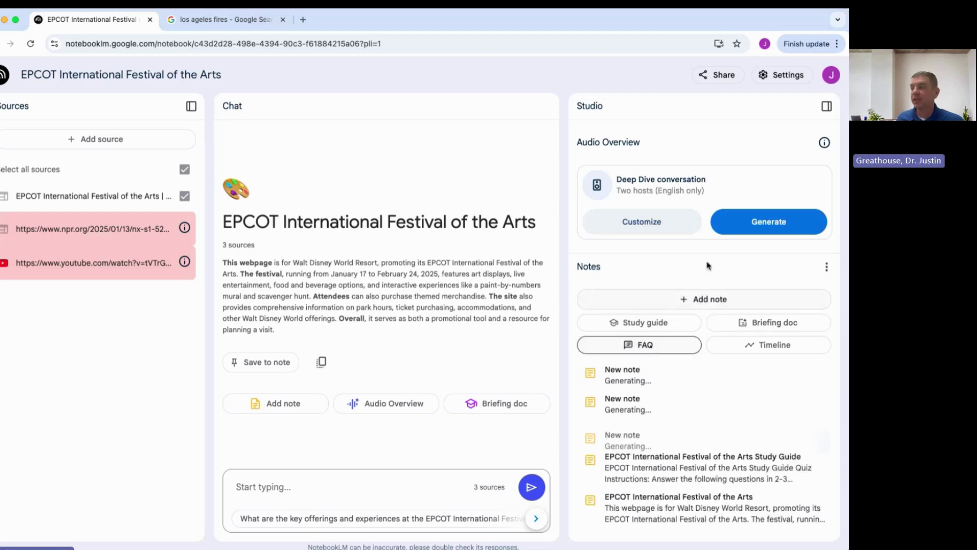
pyautogui.click(757, 229)
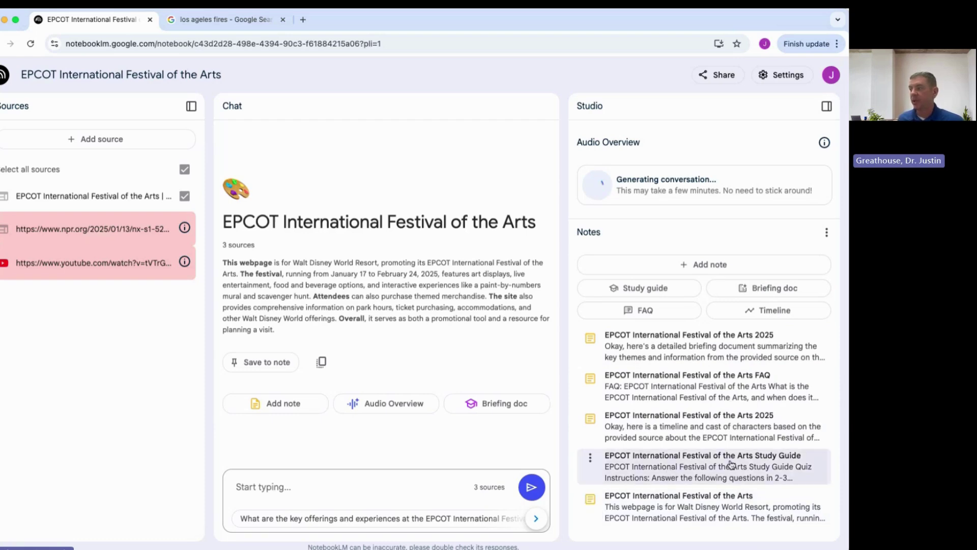
# Read through the EPCOT study guide note, including its quiz, answer key, essay questions and glossary, and return to the notes list.
pyautogui.click(759, 463)
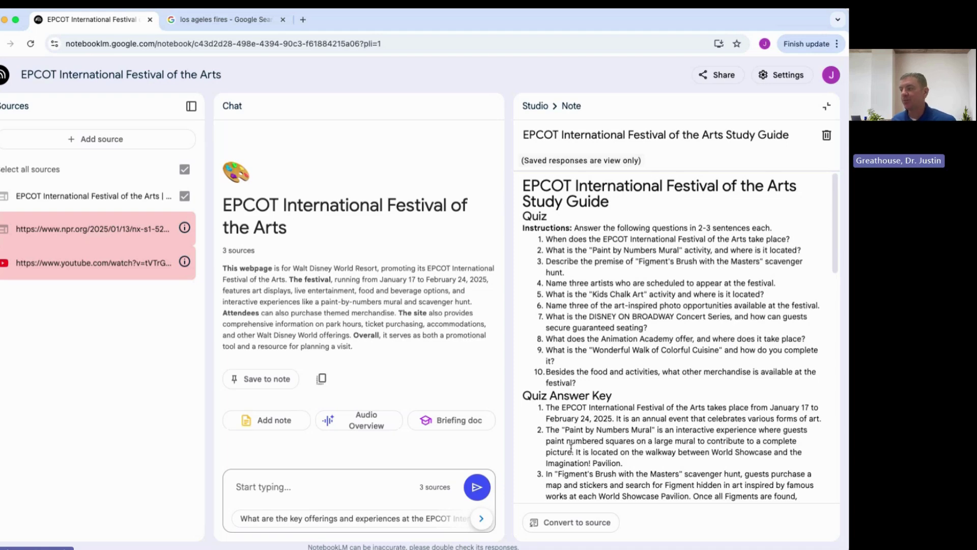
pyautogui.scroll(-6, 570, 448)
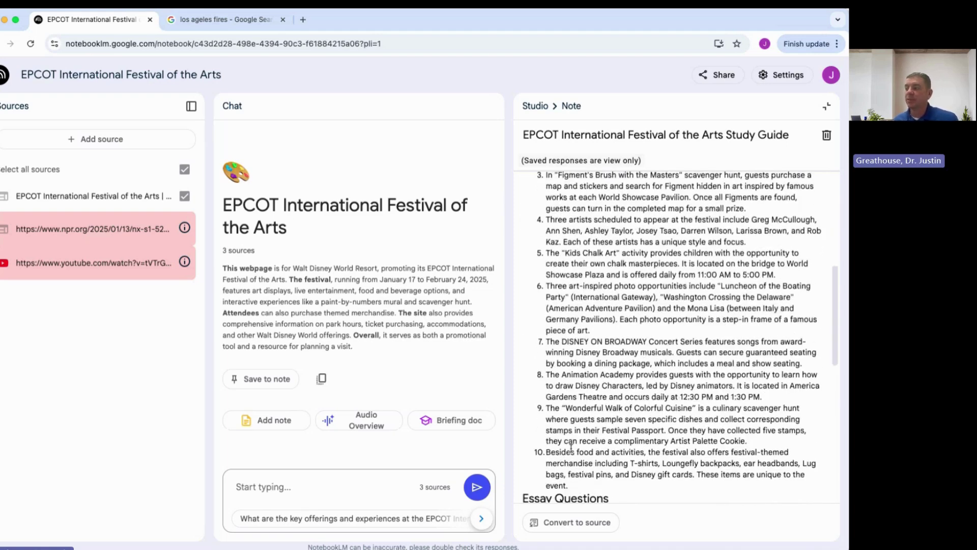
pyautogui.scroll(-2, 571, 448)
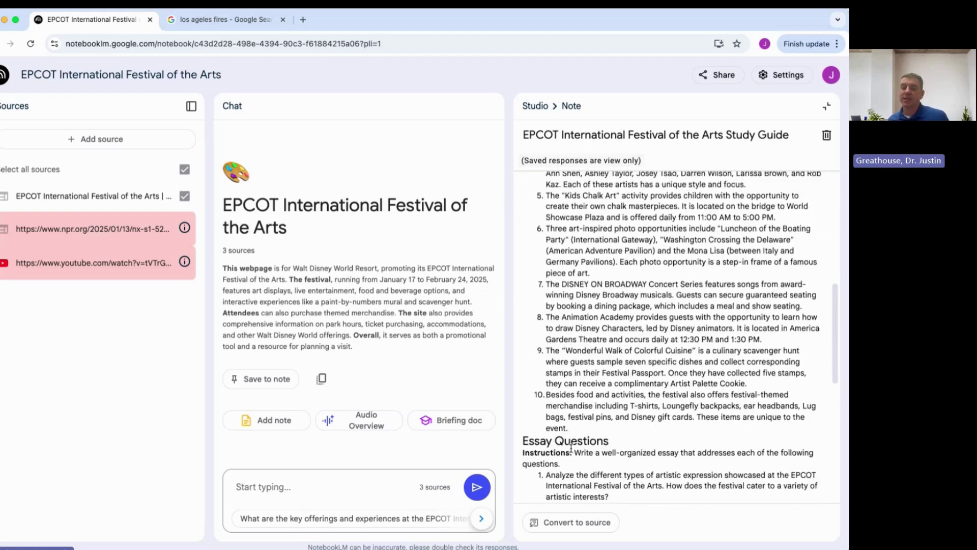
pyautogui.scroll(-4, 571, 447)
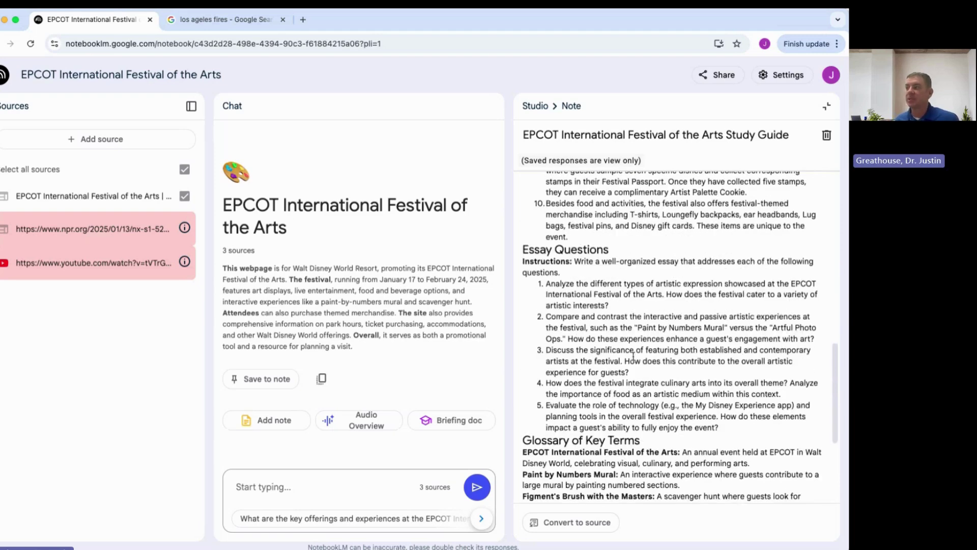
pyautogui.scroll(-4, 573, 354)
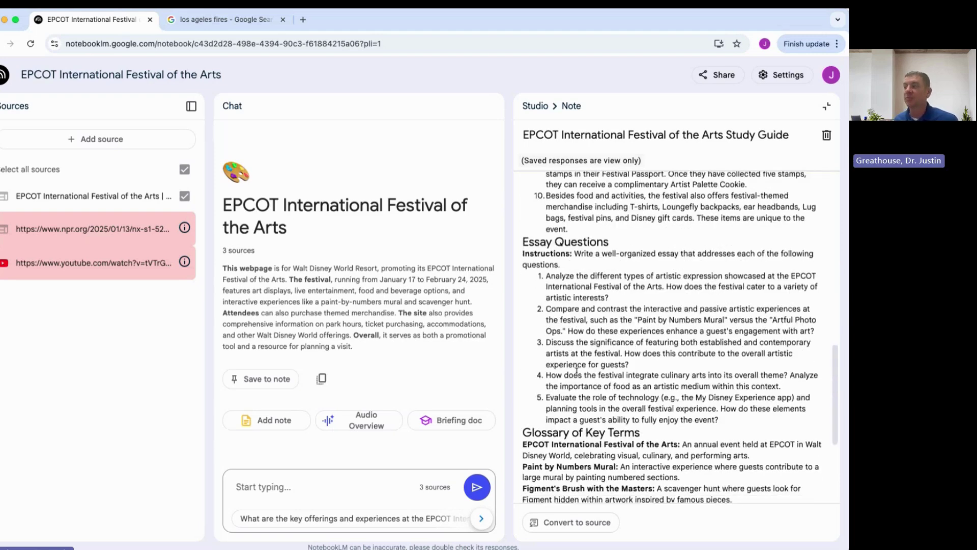
pyautogui.scroll(-1, 582, 372)
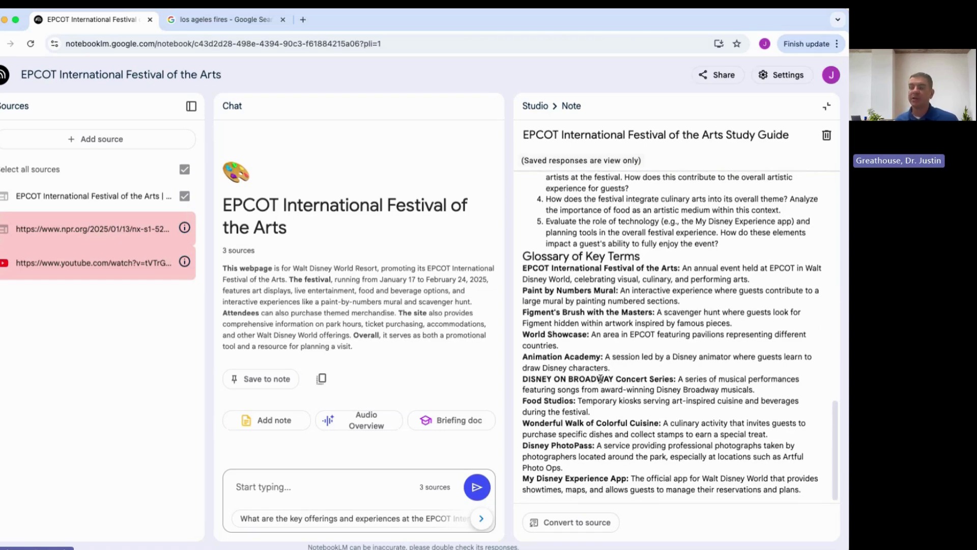
pyautogui.scroll(15, 608, 431)
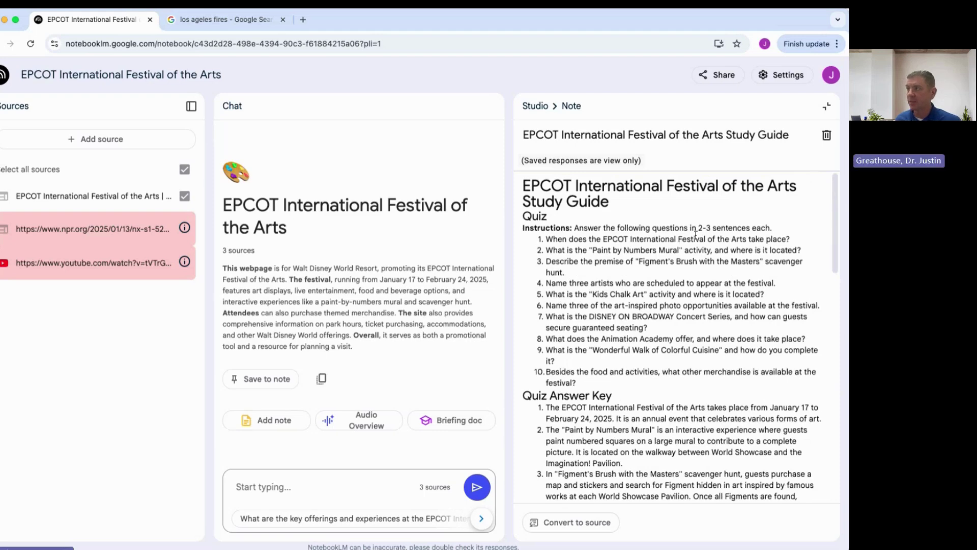
pyautogui.click(537, 107)
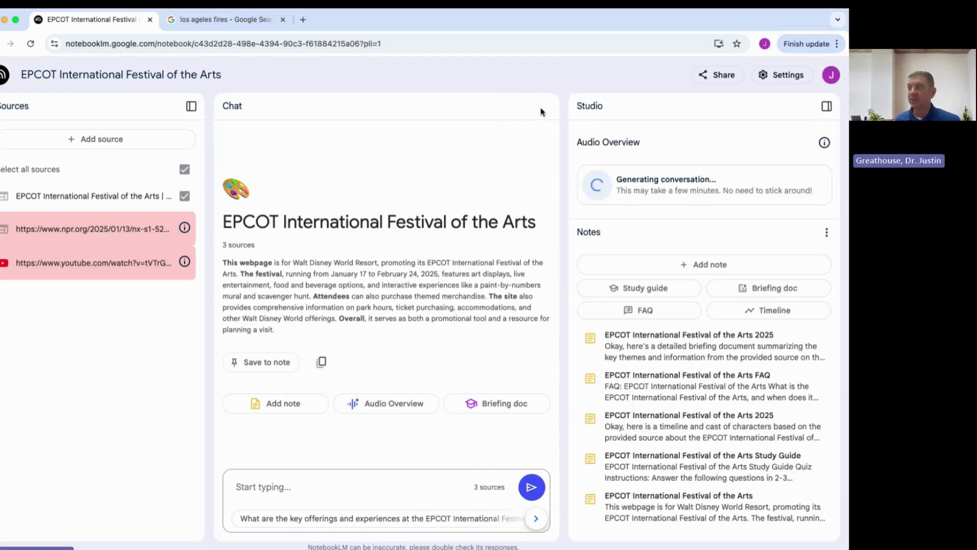
# Review the festival timeline note with its main events and cast of characters, and go back to the notes list.
pyautogui.click(673, 425)
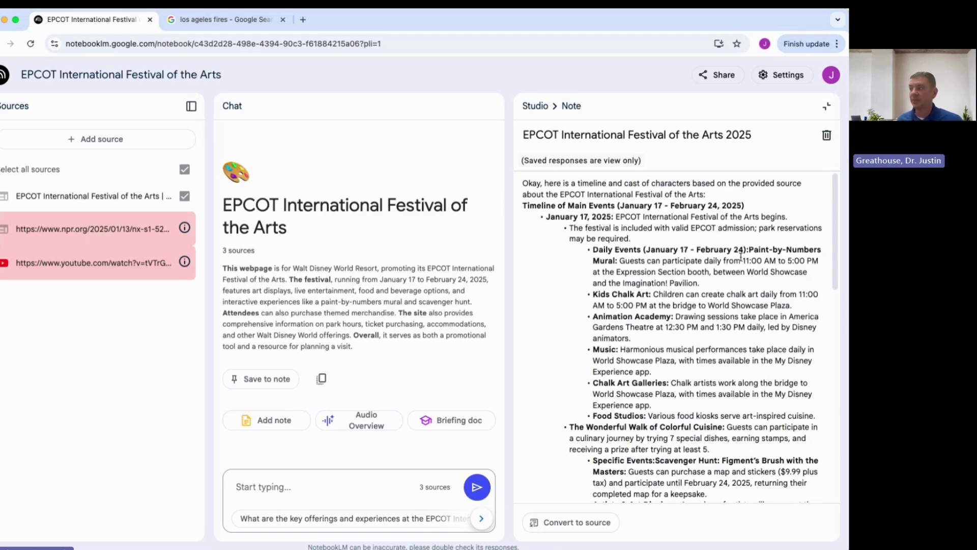
pyautogui.scroll(-4, 662, 376)
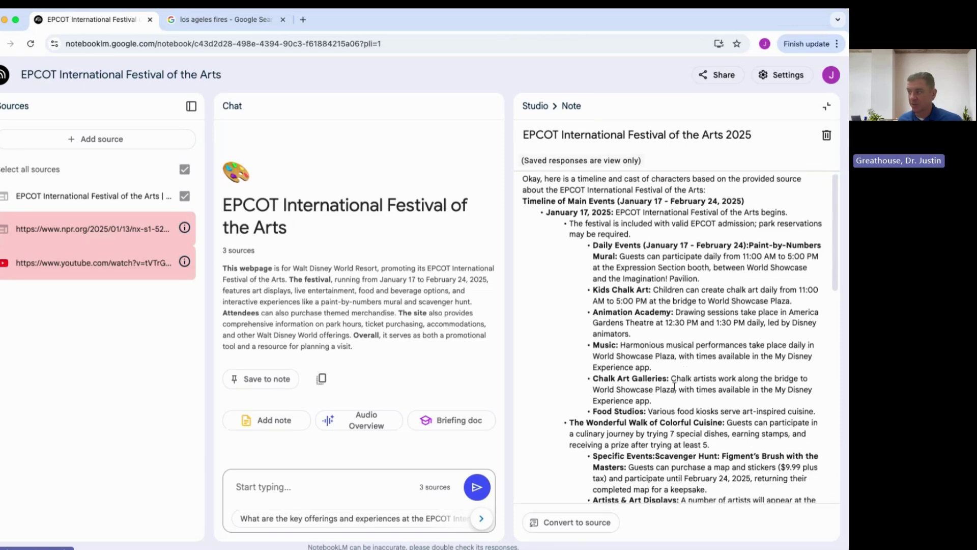
pyautogui.scroll(-2, 628, 401)
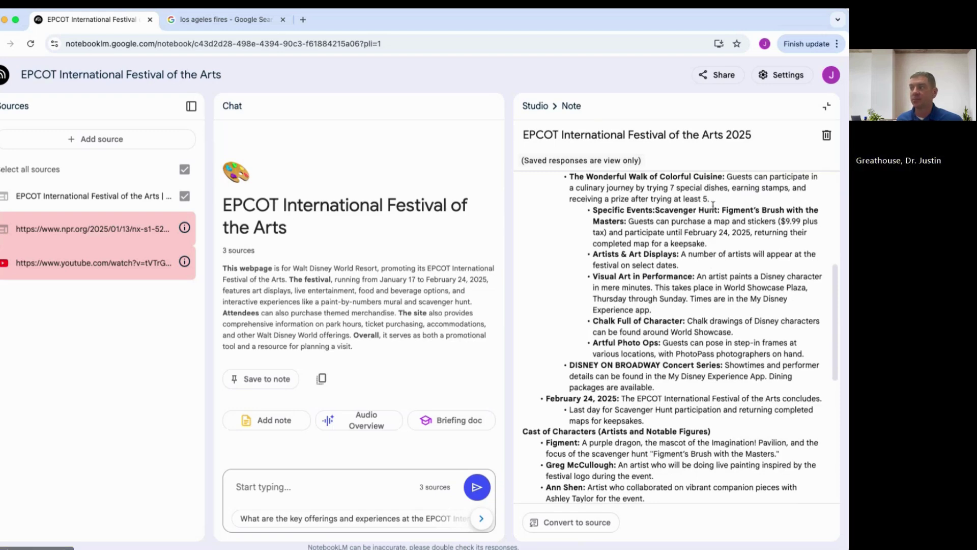
pyautogui.scroll(-1, 651, 326)
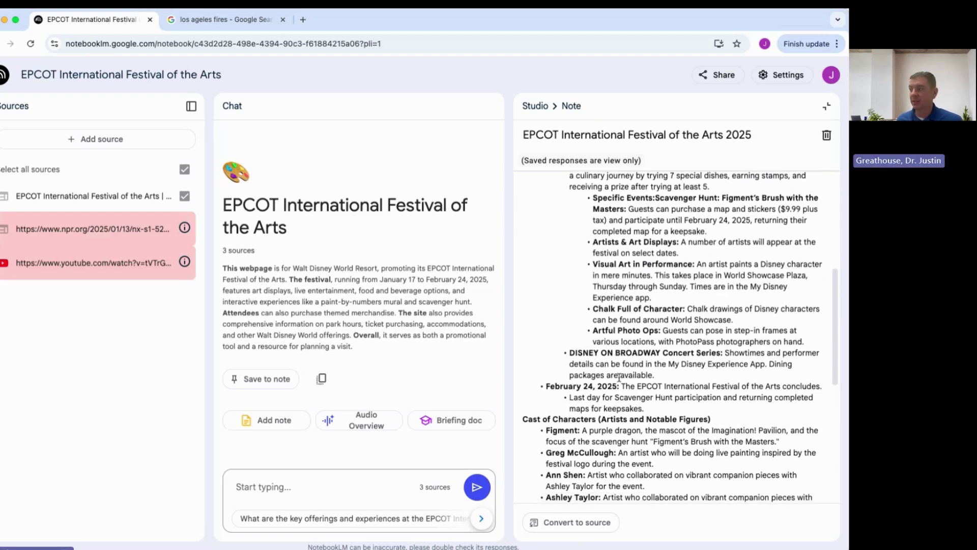
pyautogui.scroll(-1, 580, 386)
pyautogui.scroll(-5, 580, 386)
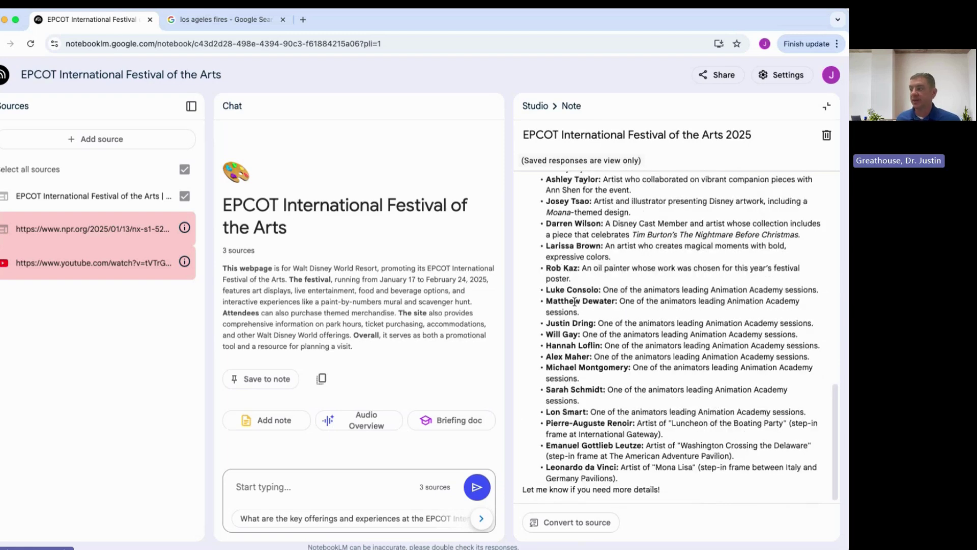
pyautogui.scroll(2, 573, 308)
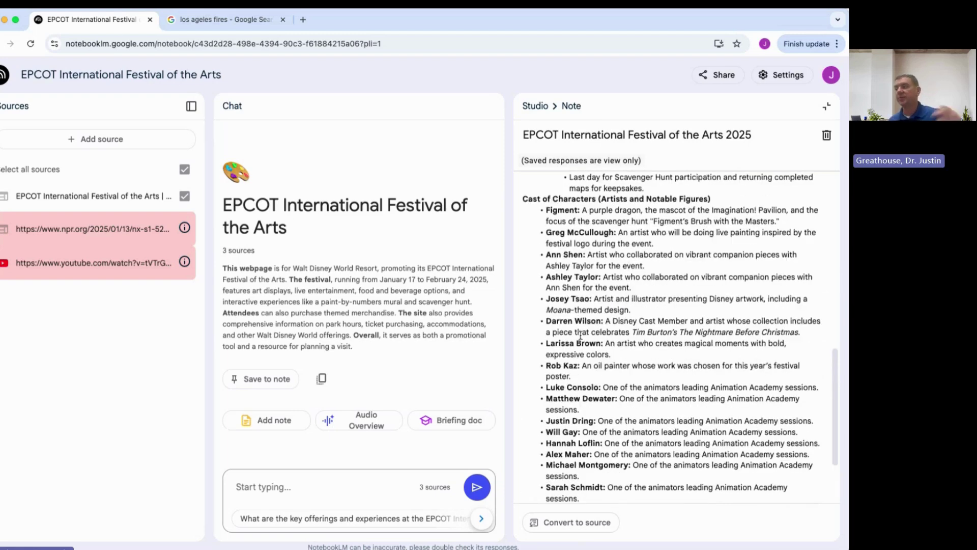
pyautogui.scroll(1, 580, 325)
pyautogui.scroll(10, 582, 332)
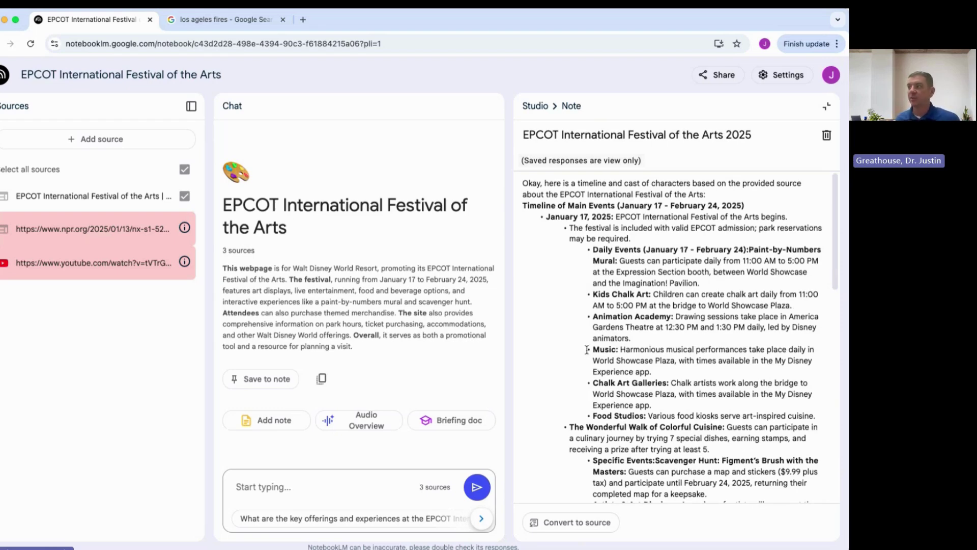
pyautogui.click(540, 104)
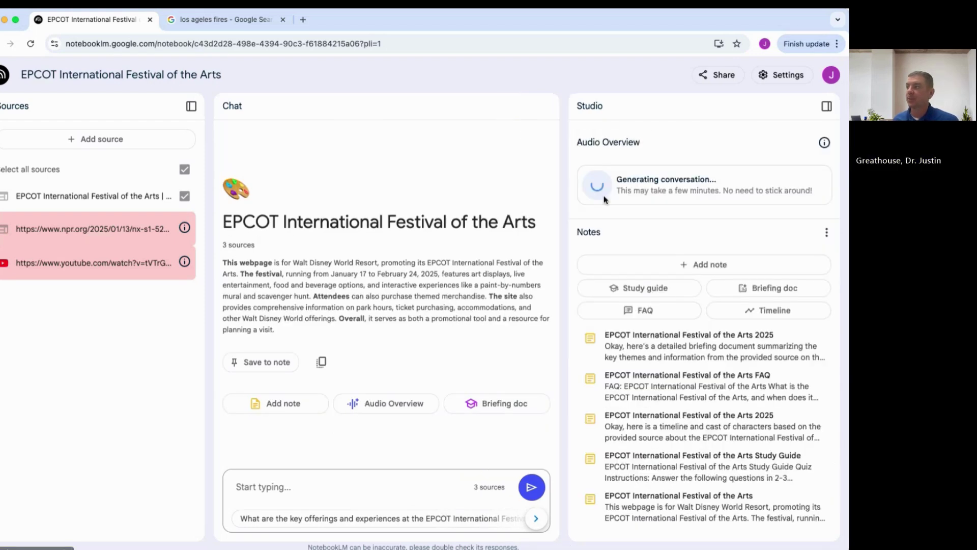
# Examine the questions and answers in the EPCOT International Festival of the Arts FAQ note and close it.
pyautogui.click(648, 380)
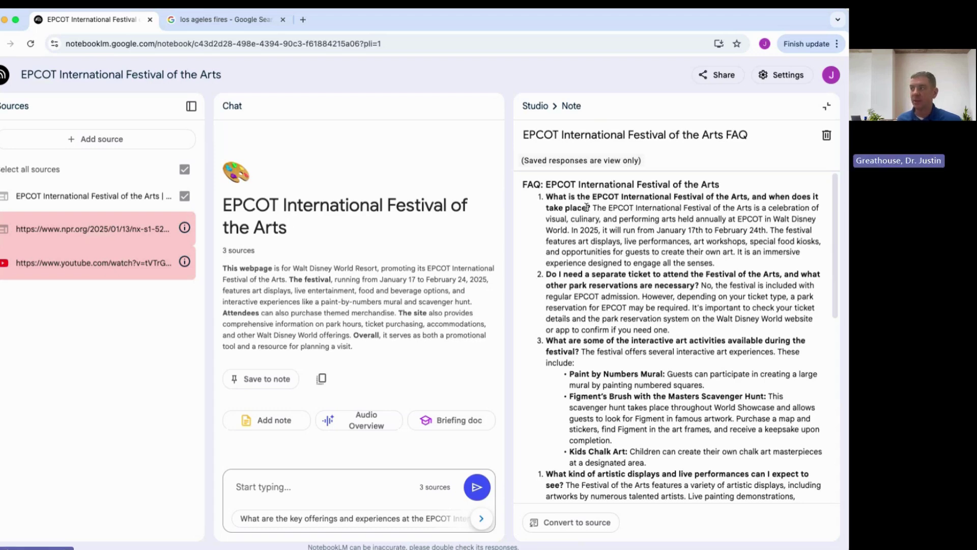
pyautogui.scroll(-1, 573, 272)
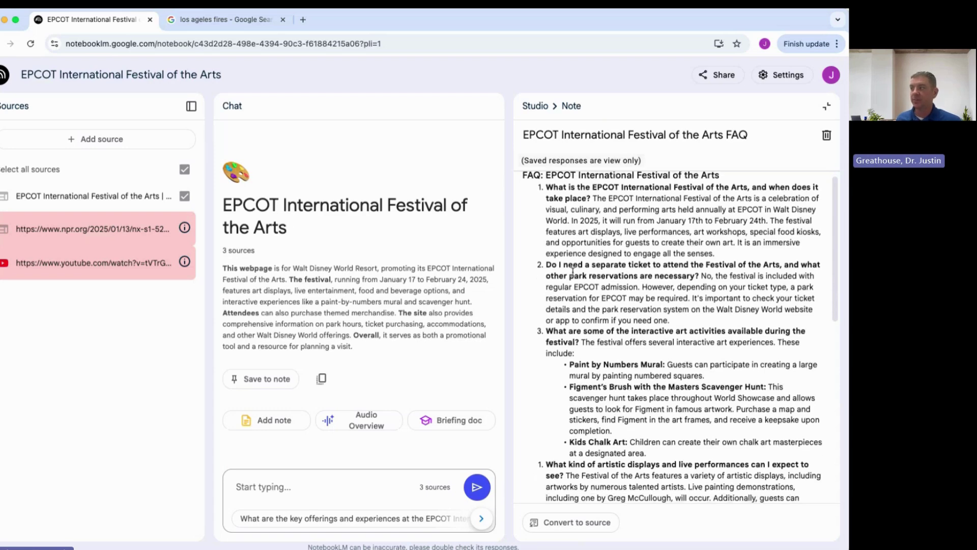
pyautogui.scroll(-1, 573, 273)
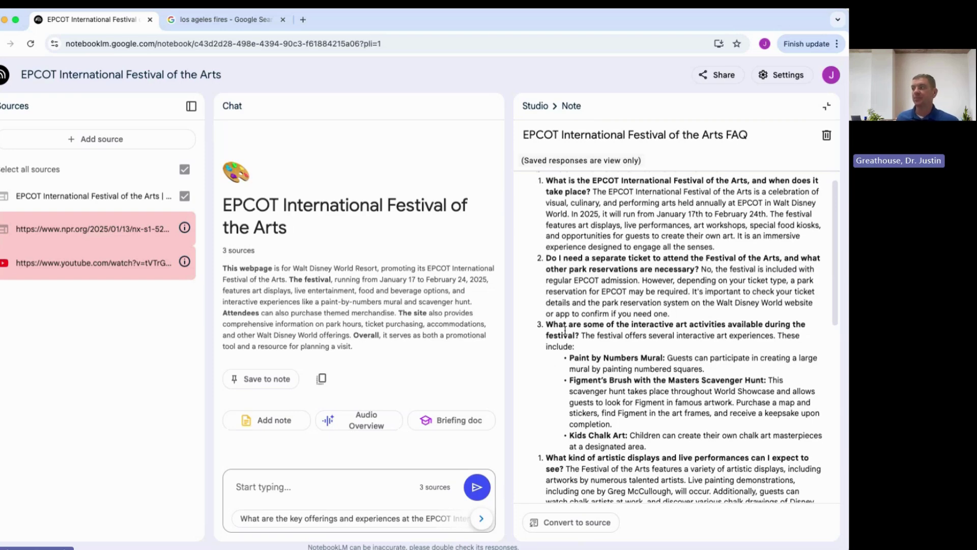
pyautogui.scroll(-15, 570, 329)
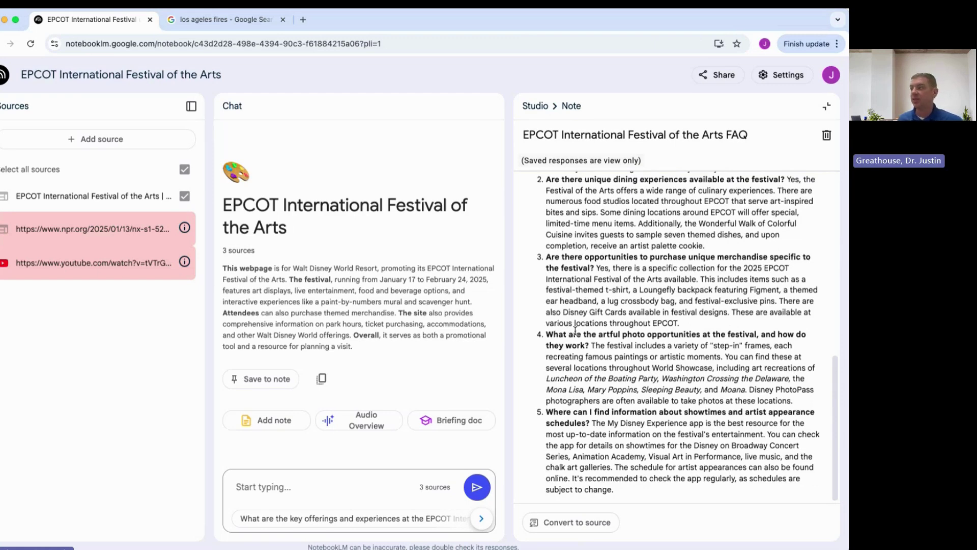
pyautogui.scroll(15, 571, 327)
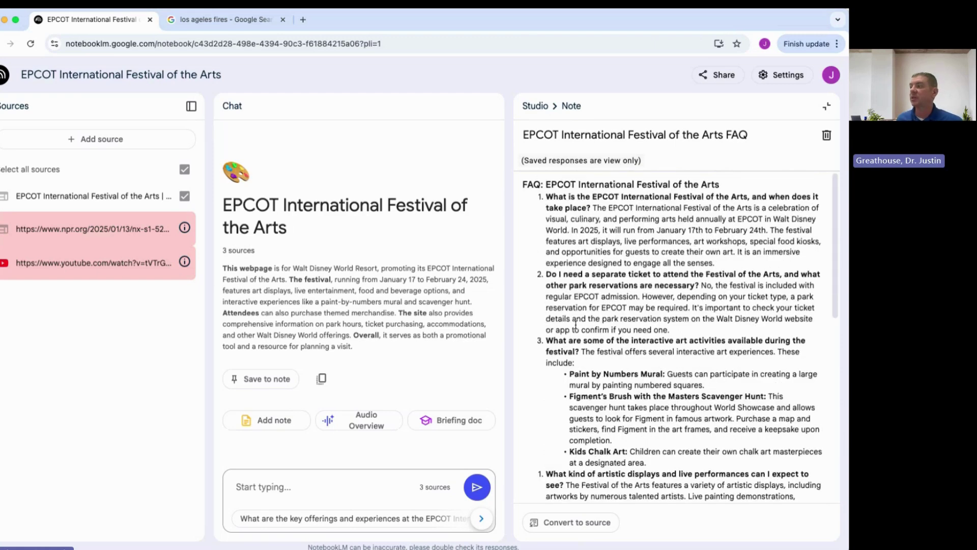
pyautogui.click(533, 110)
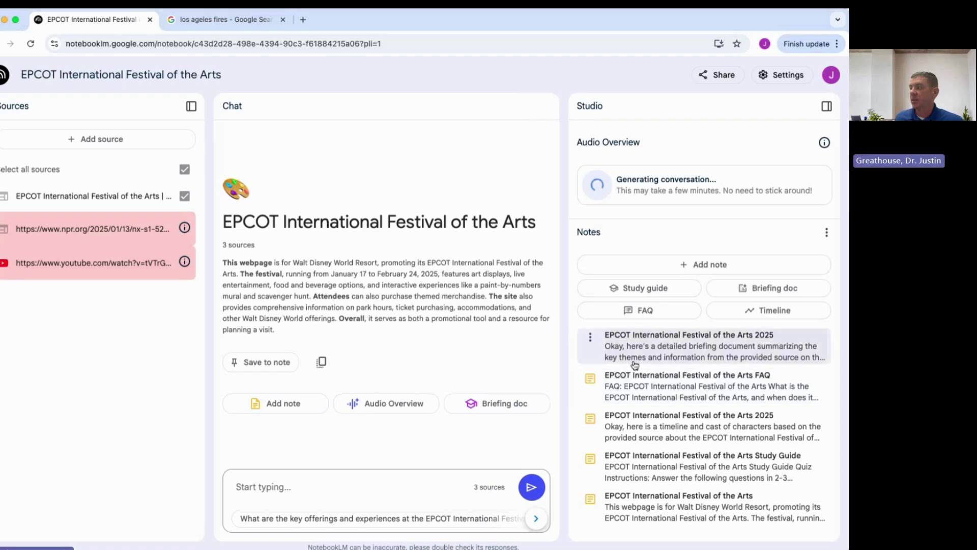
# Read through the EPCOT festival briefing document, from its executive summary to the key takeaways, and return to the notes list.
pyautogui.click(646, 348)
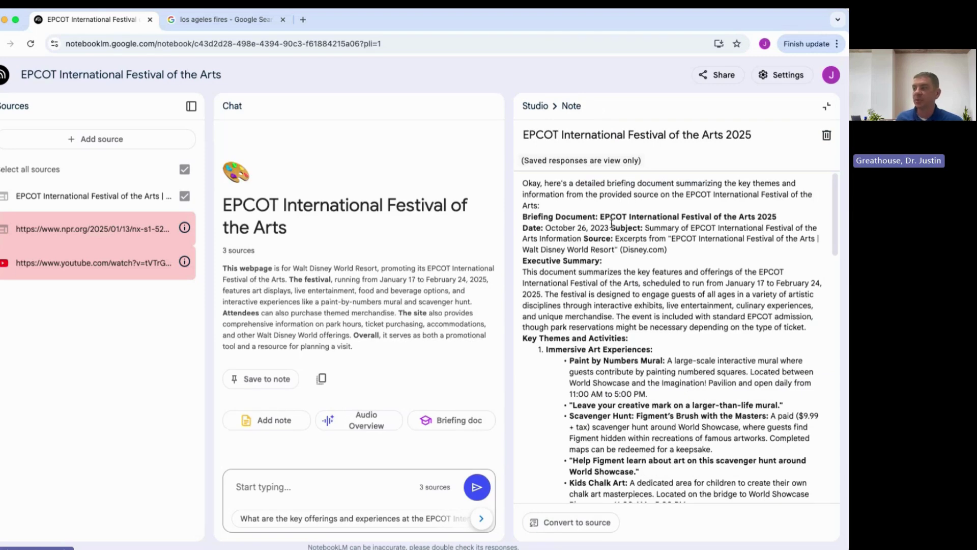
pyautogui.scroll(-1, 599, 234)
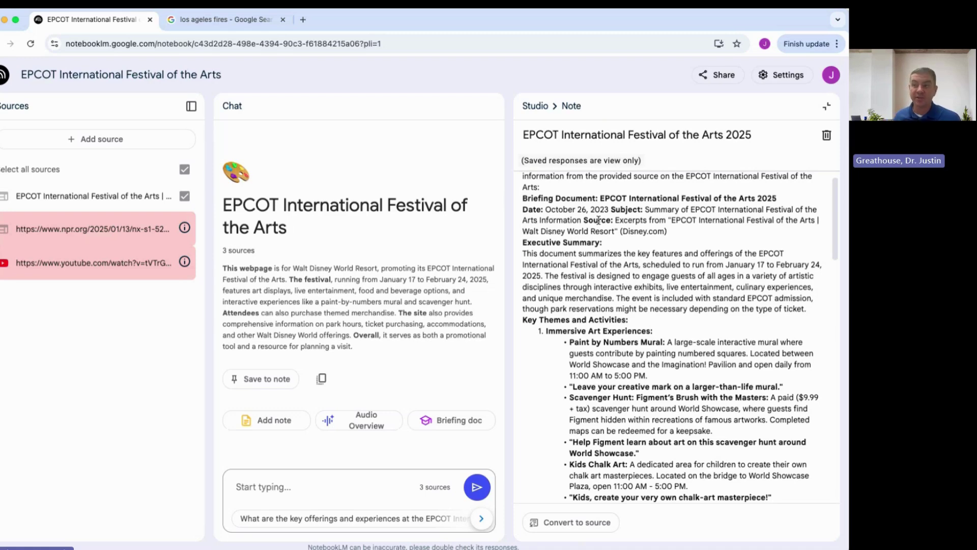
pyautogui.scroll(-10, 594, 275)
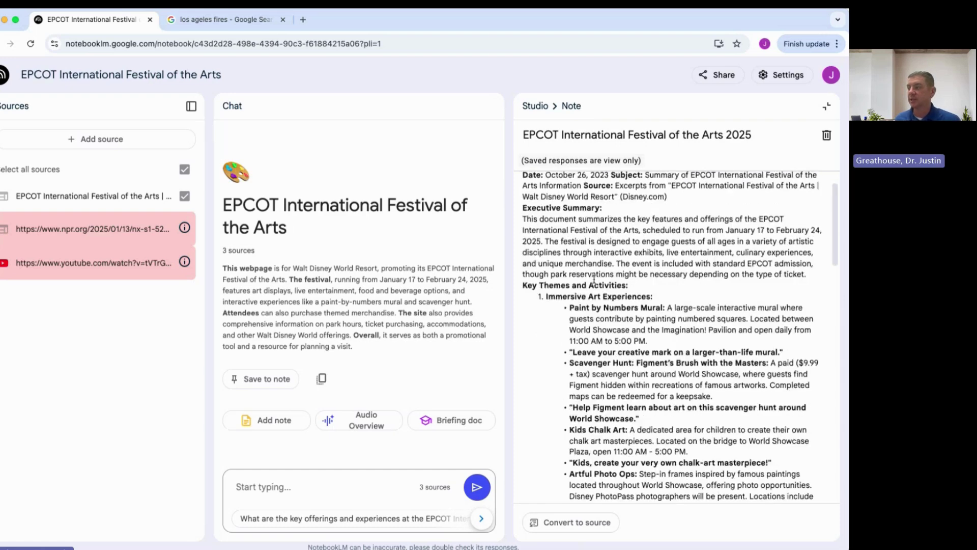
pyautogui.scroll(-8, 594, 279)
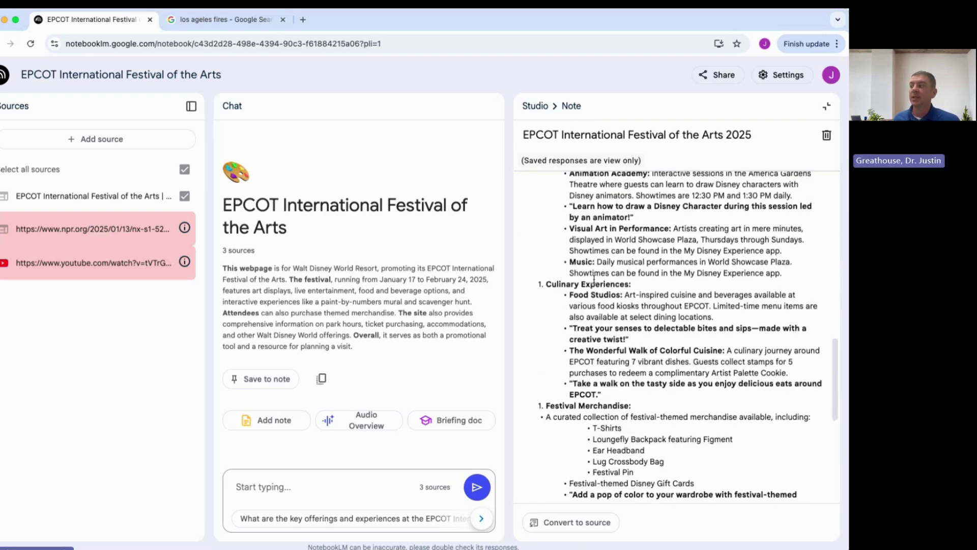
pyautogui.scroll(-5, 594, 279)
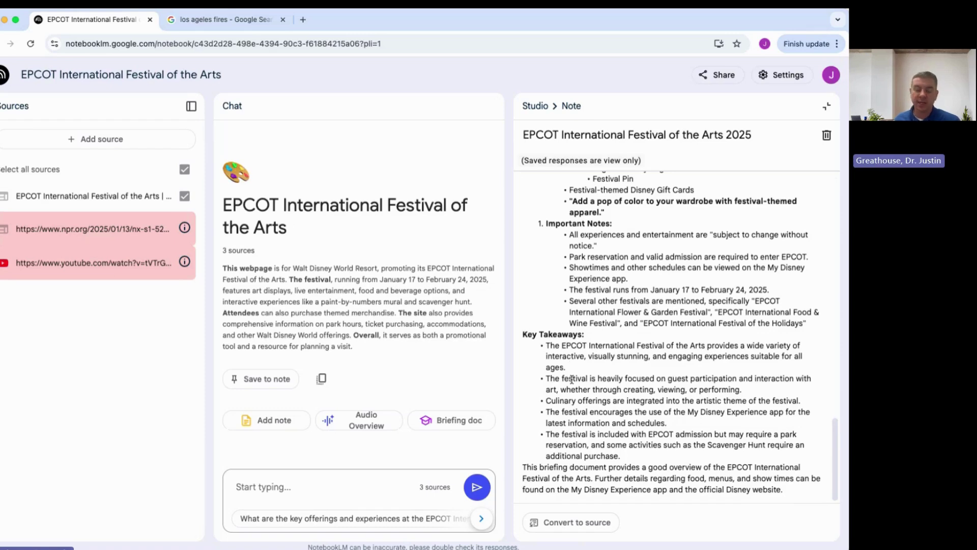
pyautogui.scroll(15, 572, 379)
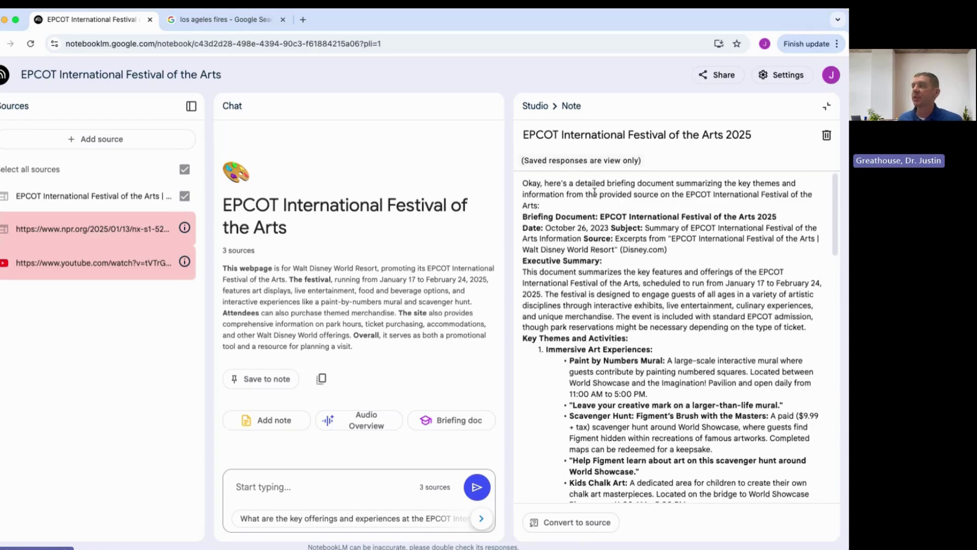
pyautogui.click(530, 107)
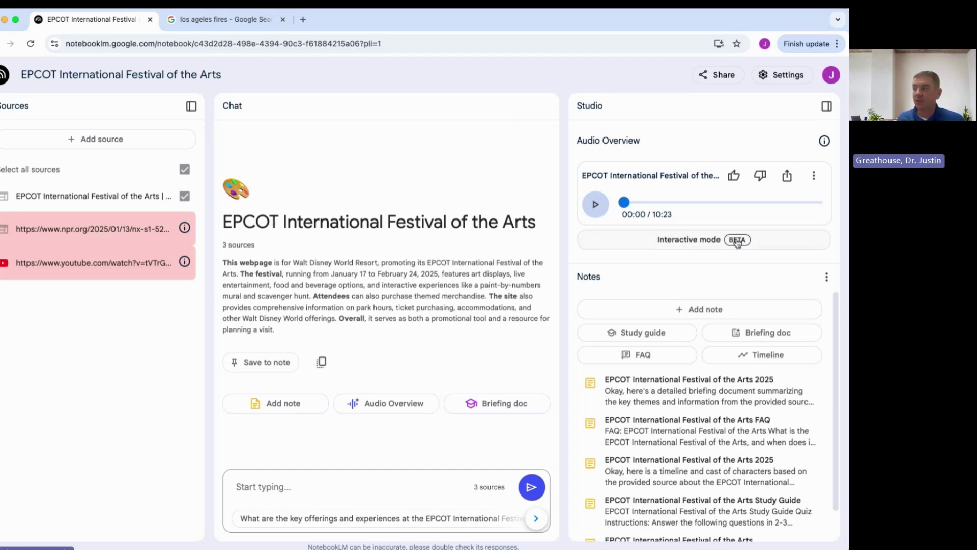
# Listen to the opening of the EPCOT audio overview, pausing it as needed, and close the Los Angeles fires search tab.
pyautogui.click(598, 207)
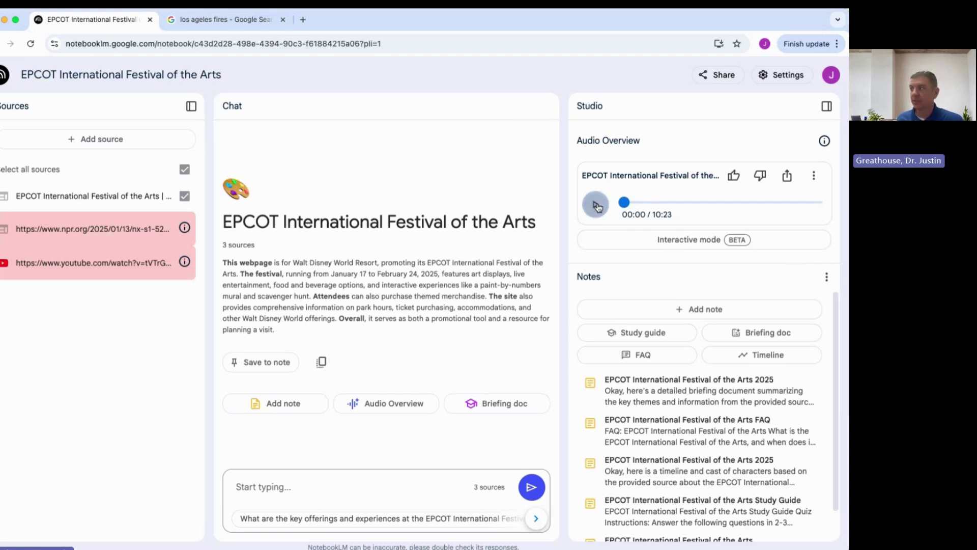
pyautogui.click(284, 20)
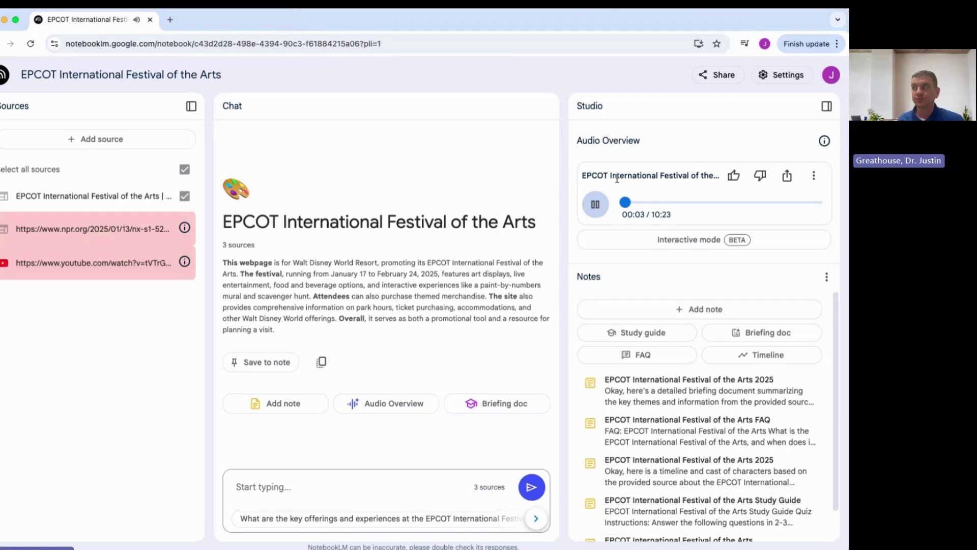
pyautogui.click(596, 204)
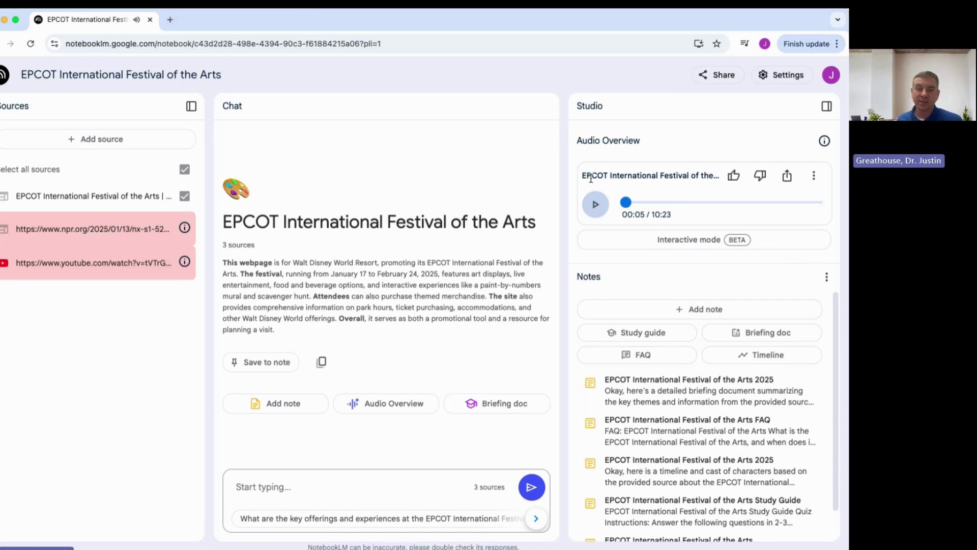
pyautogui.click(595, 205)
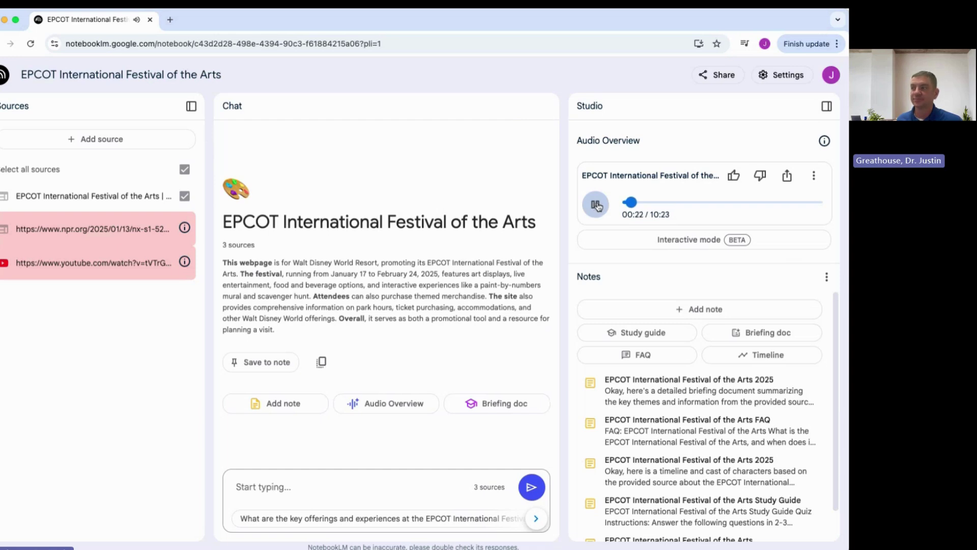
pyautogui.click(597, 205)
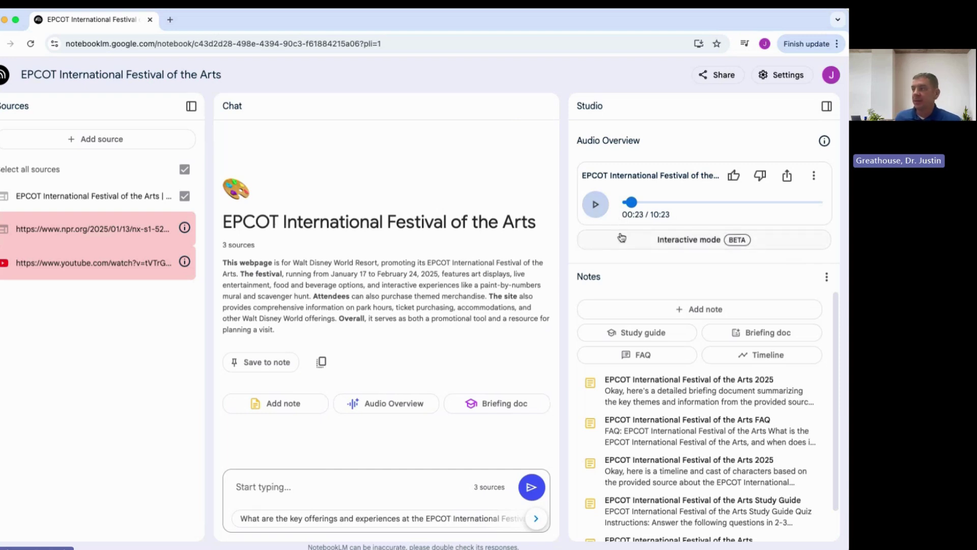
# Open the EPCOT audio overview in Interactive mode, play it, join the hosts' conversation twice, and pause playback.
pyautogui.click(596, 207)
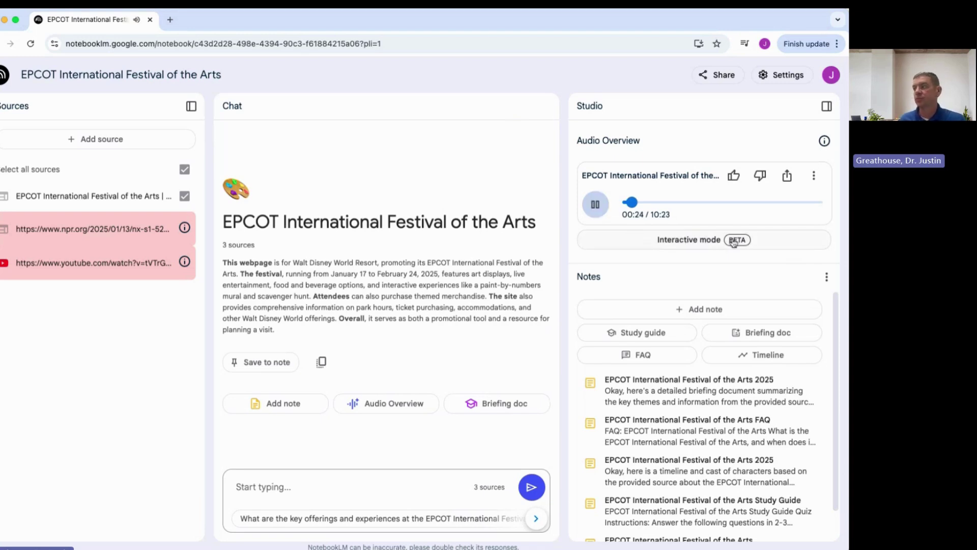
pyautogui.click(706, 241)
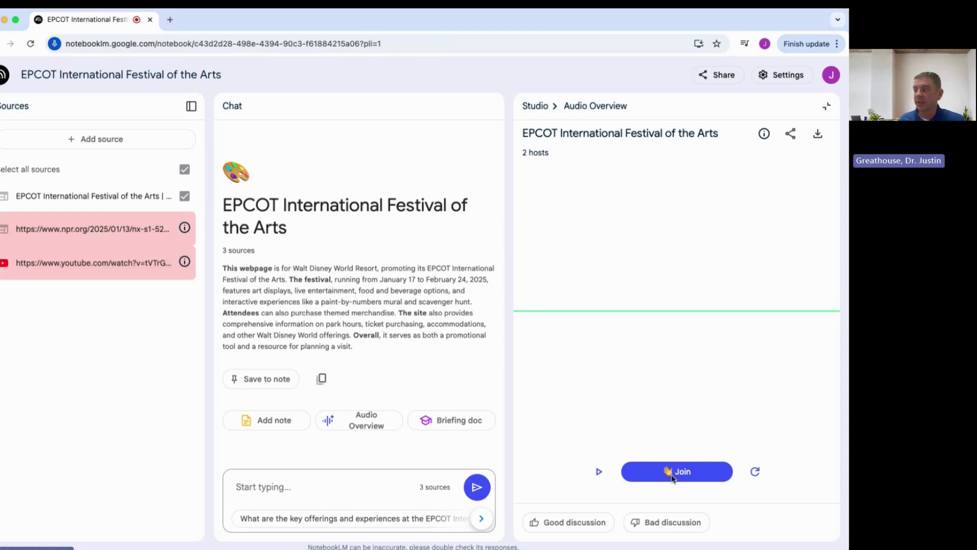
pyautogui.click(601, 472)
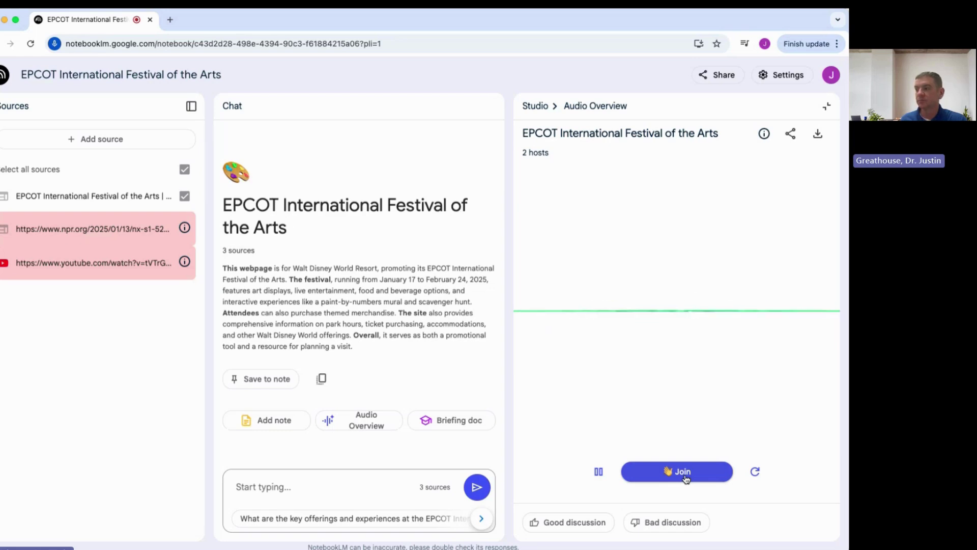
pyautogui.click(698, 468)
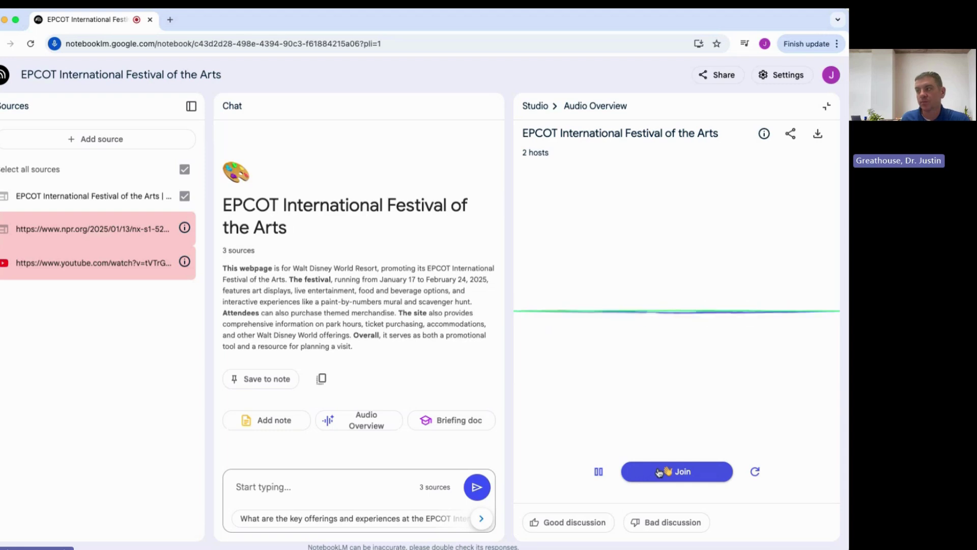
pyautogui.click(662, 471)
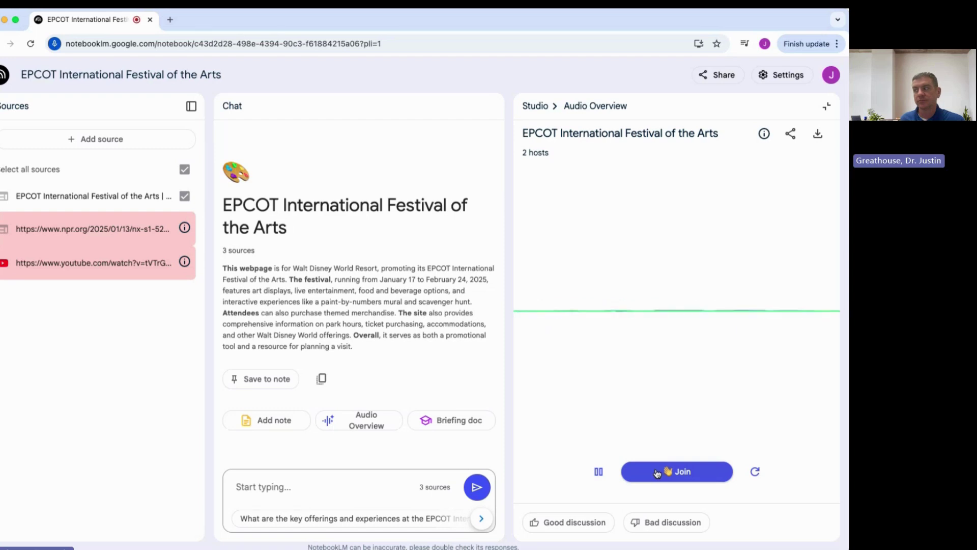
pyautogui.click(598, 473)
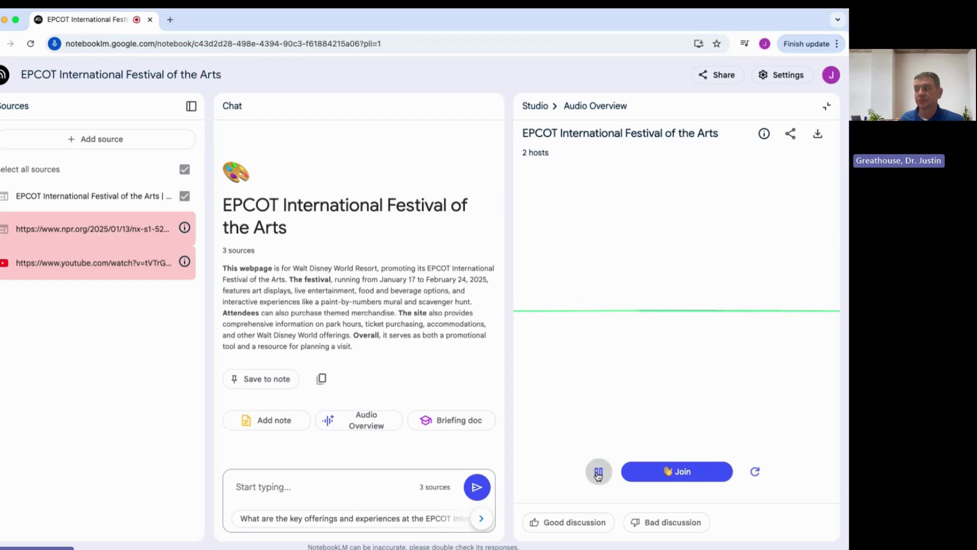